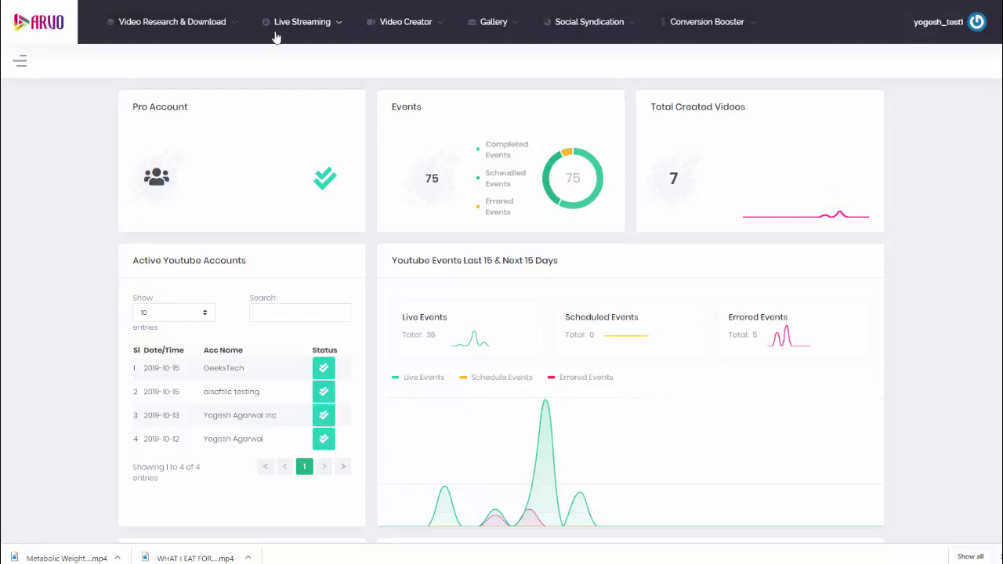
Open the side navigation list and close it again with the X.
click(20, 63)
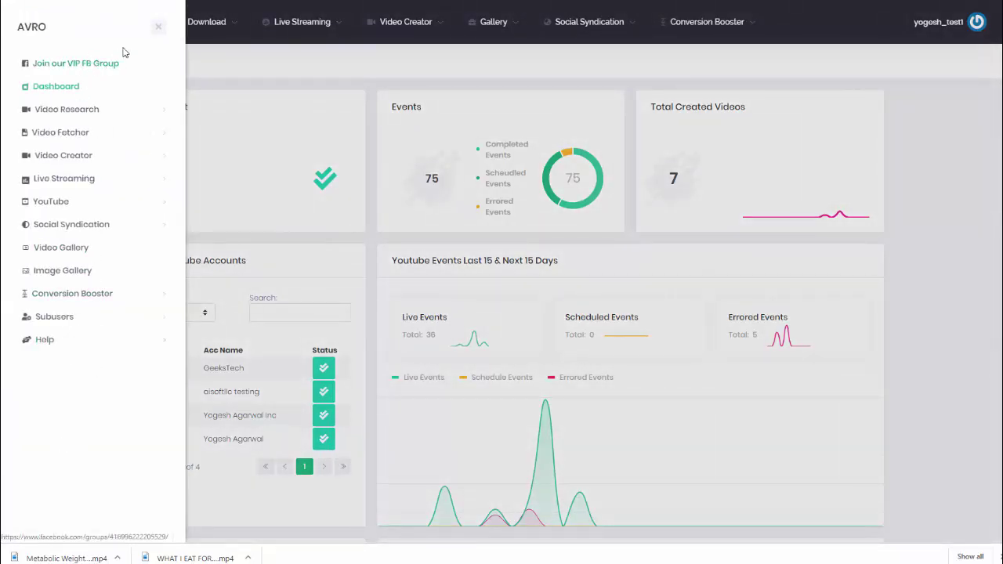
click(157, 26)
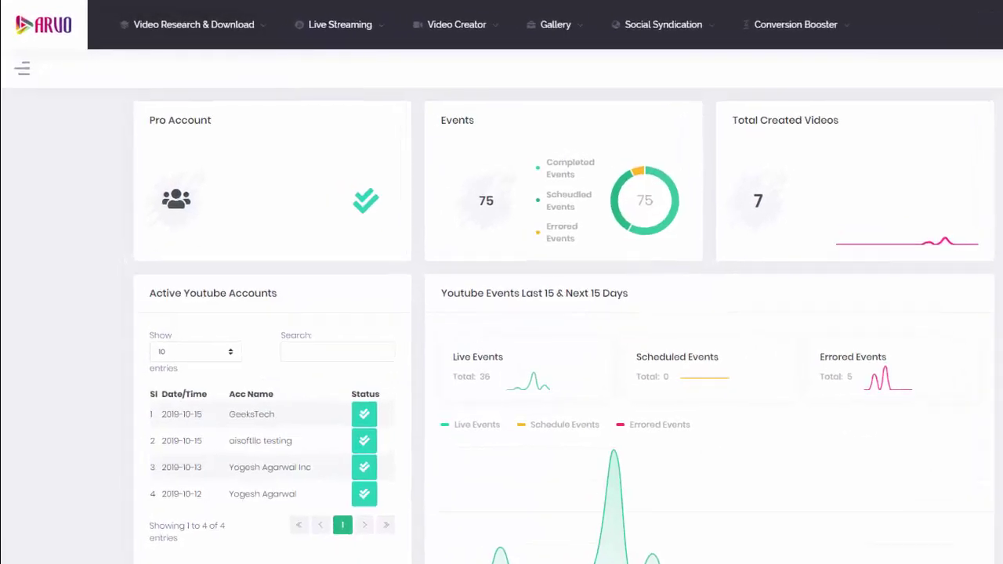
Run a YouTube video analytics search for the keyword Weight Loss.
click(290, 48)
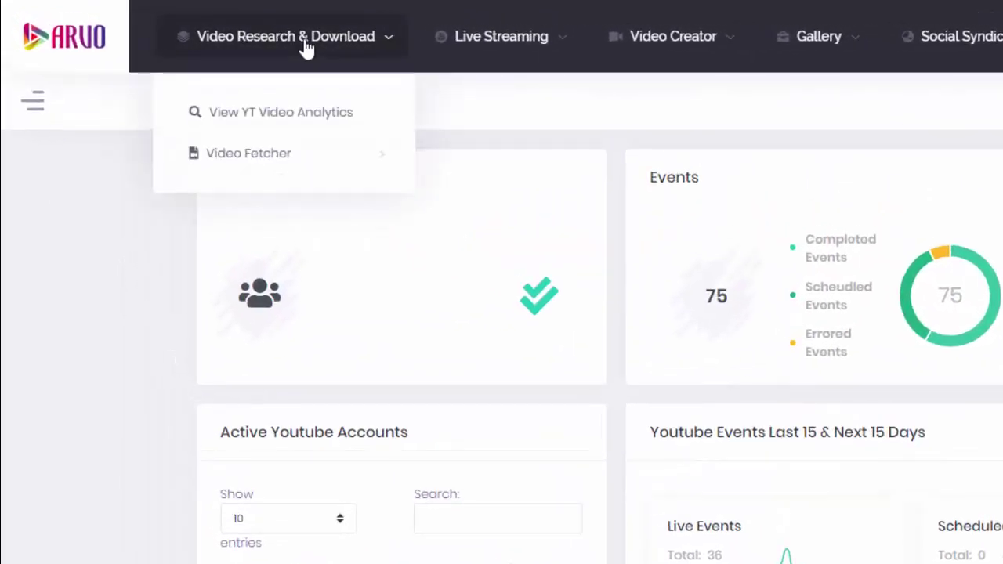
click(290, 117)
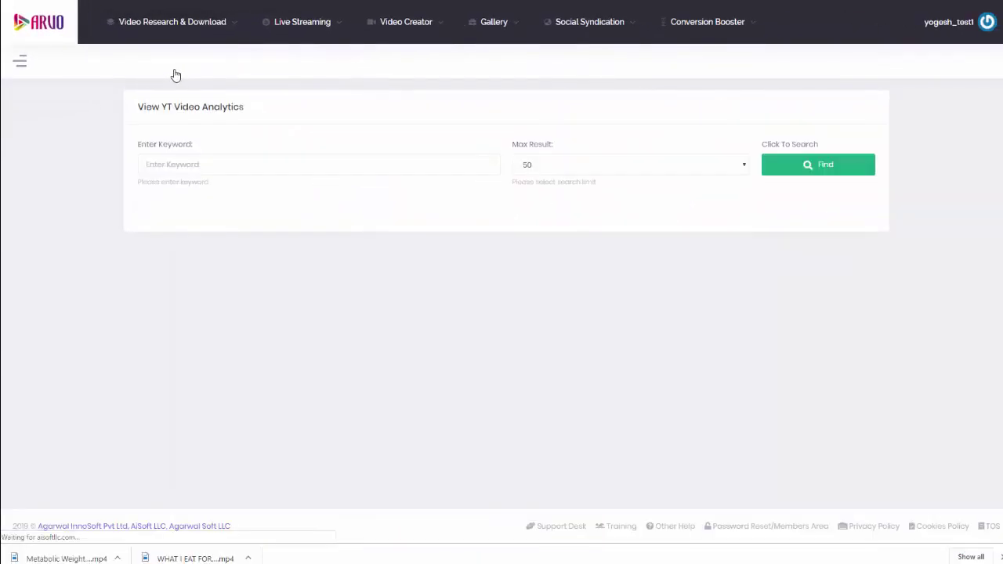
click(210, 165)
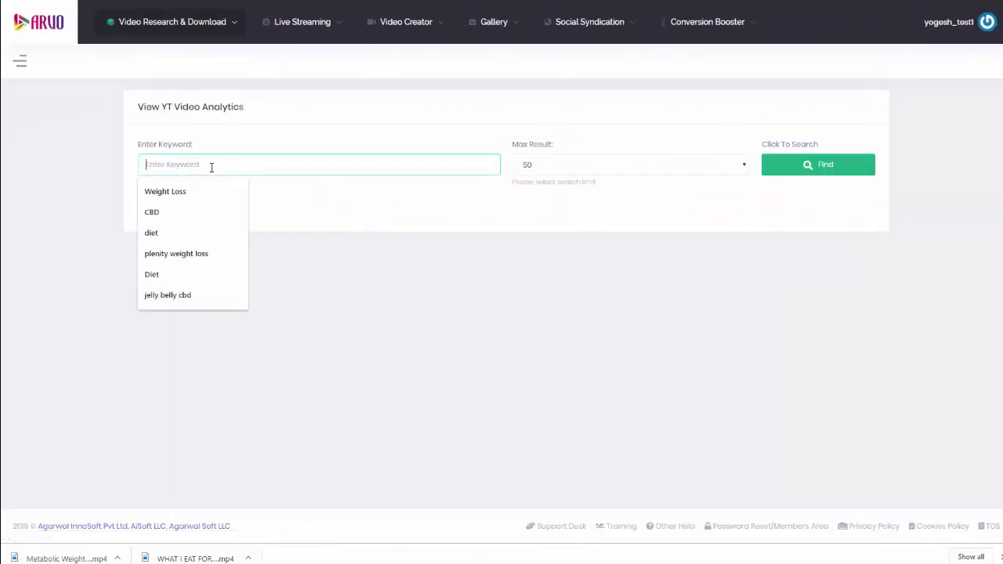
click(170, 193)
key(Return)
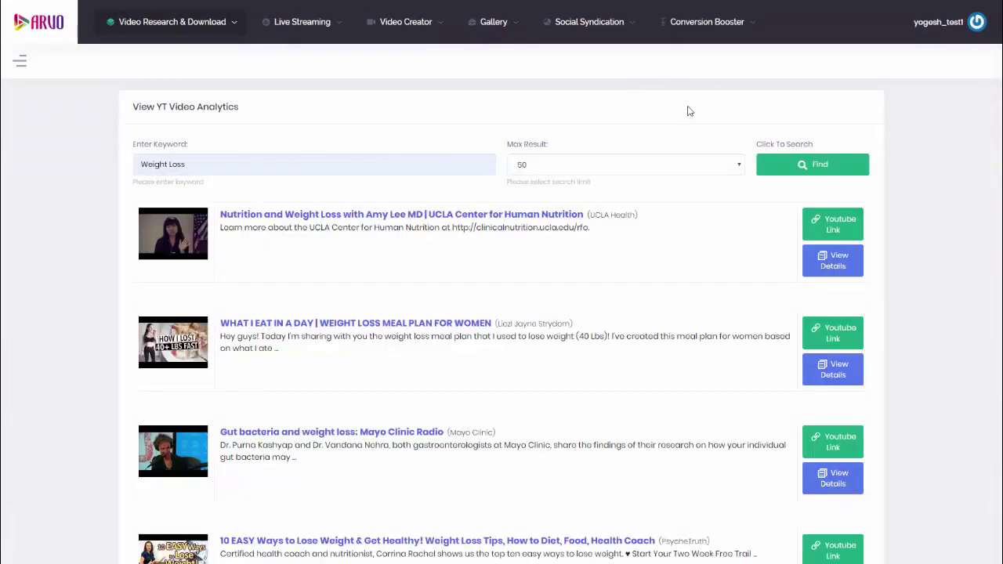
Browse the Weight Loss results and open the WEIGHT LOSS HACKS video statistics.
scroll(645, 233, down, 3)
scroll(646, 232, down, 14)
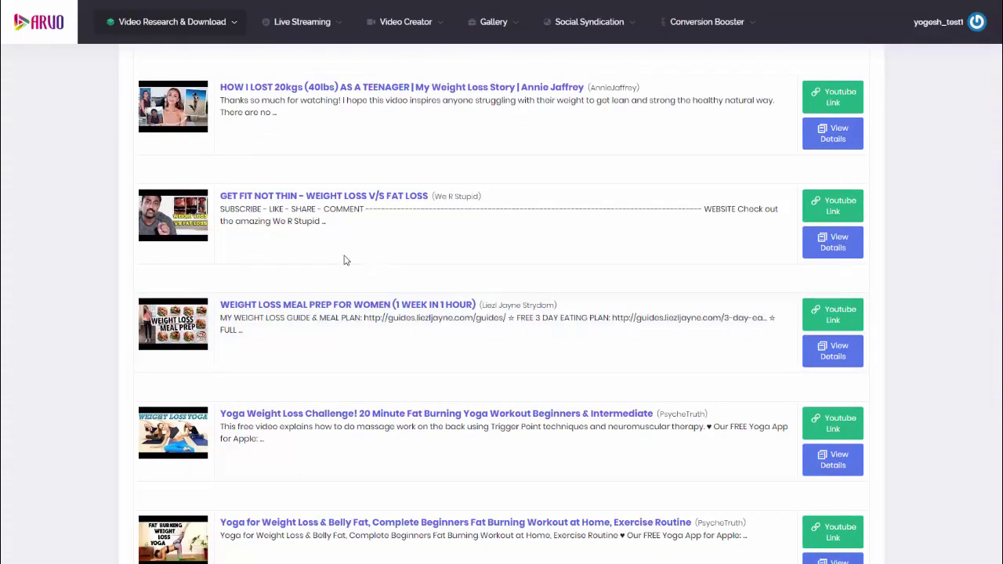
scroll(571, 390, up, 8)
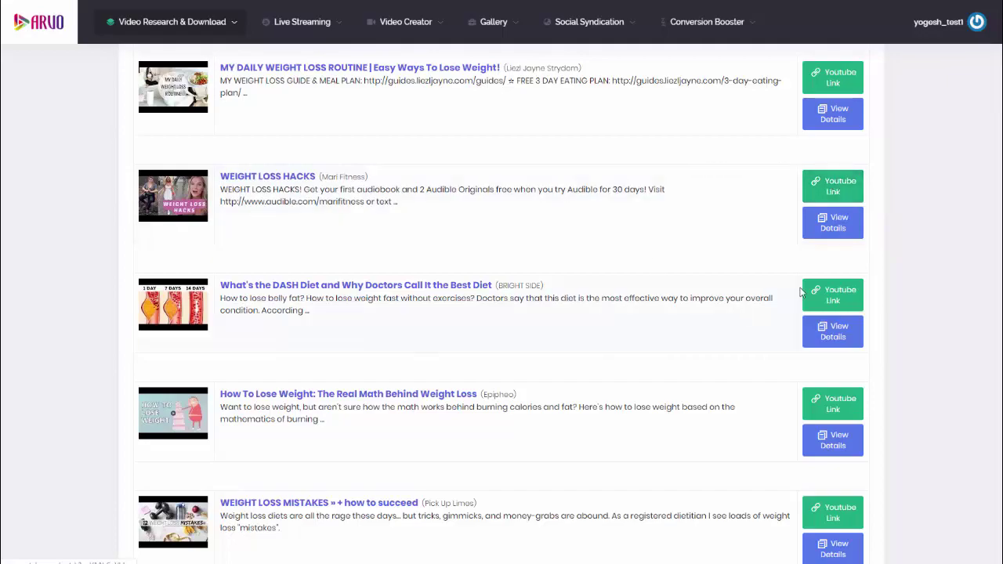
click(835, 227)
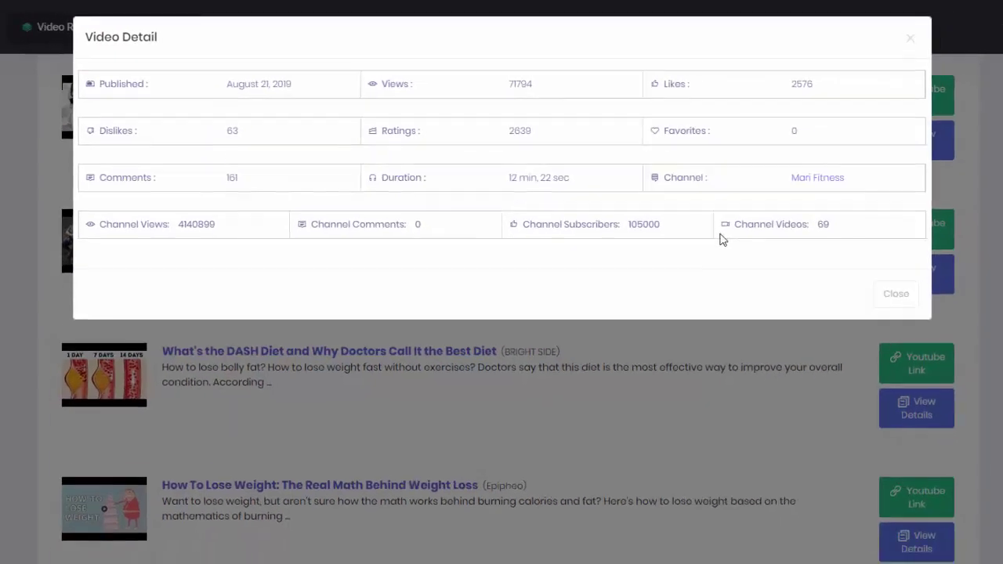
click(895, 293)
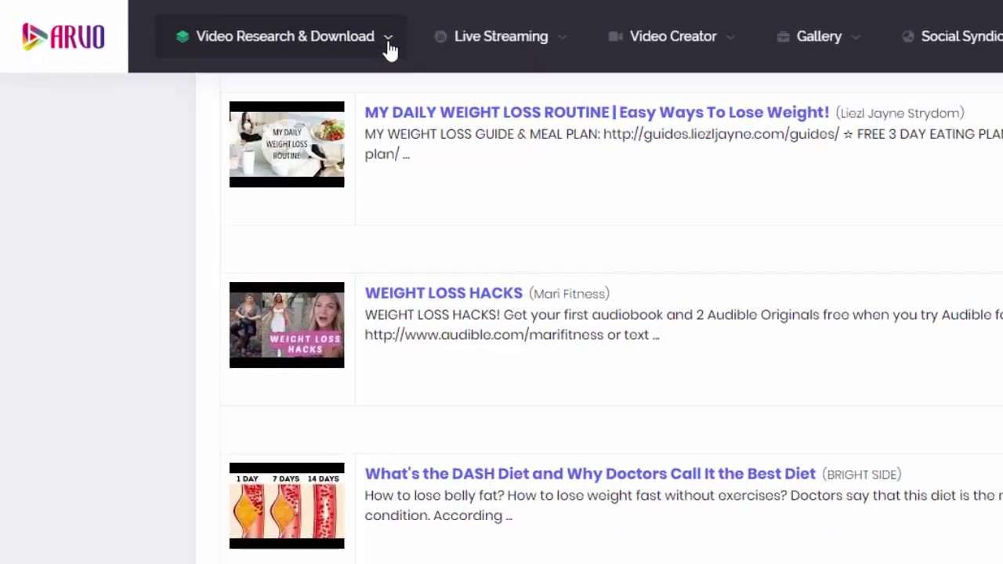
Search the YouTube video downloader for the keyword Weight Loss.
click(234, 29)
mouse_move(286, 178)
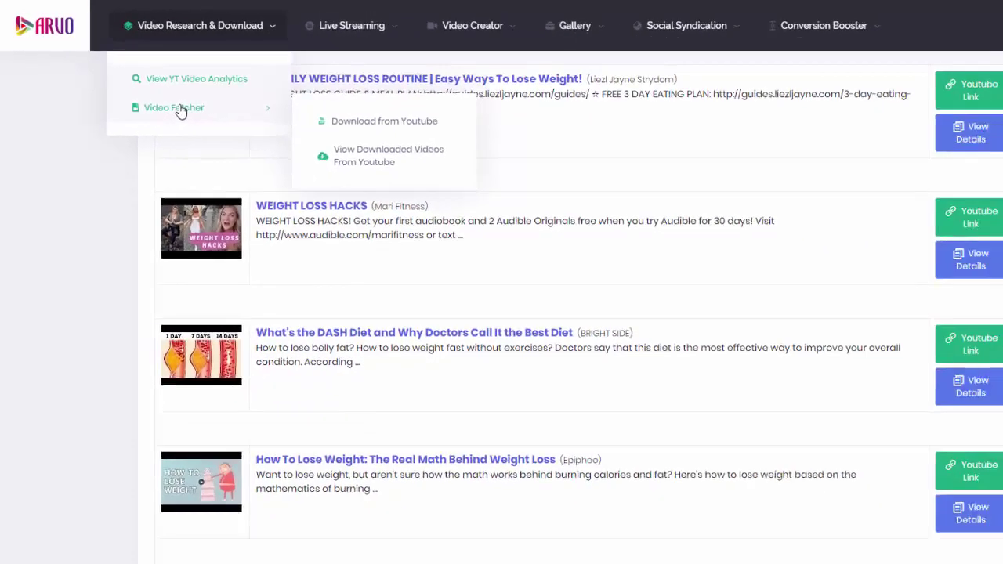
click(384, 121)
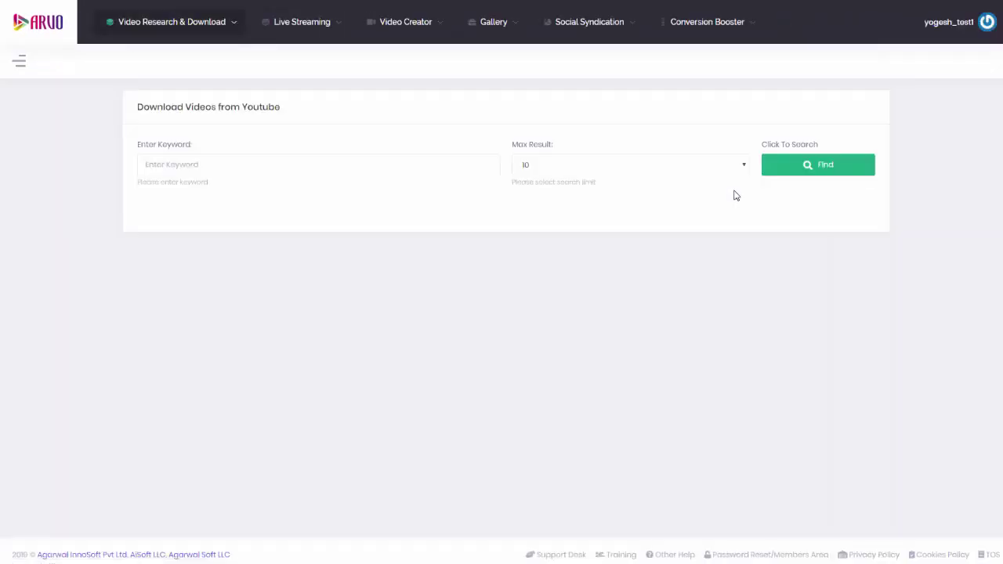
click(181, 166)
click(178, 191)
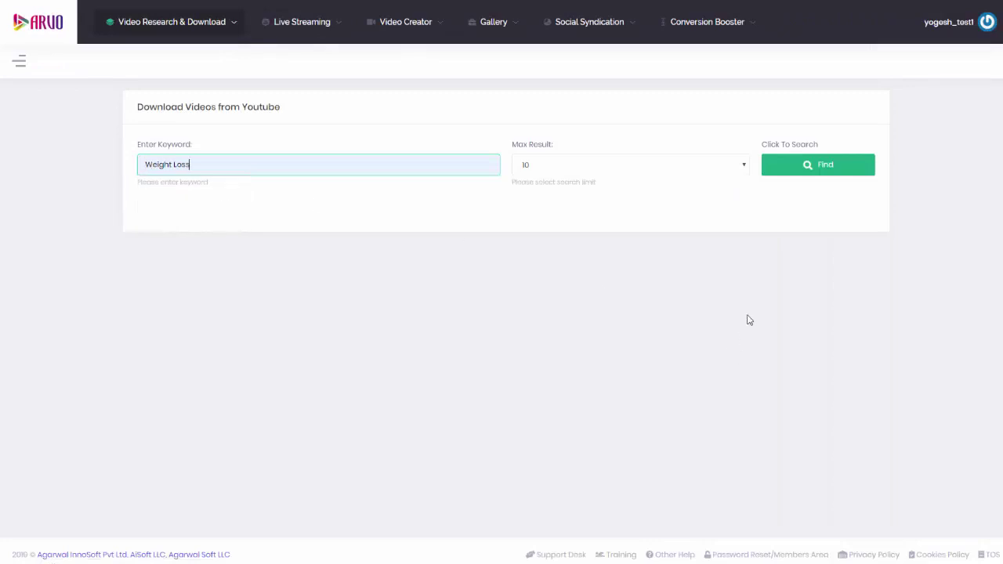
key(Return)
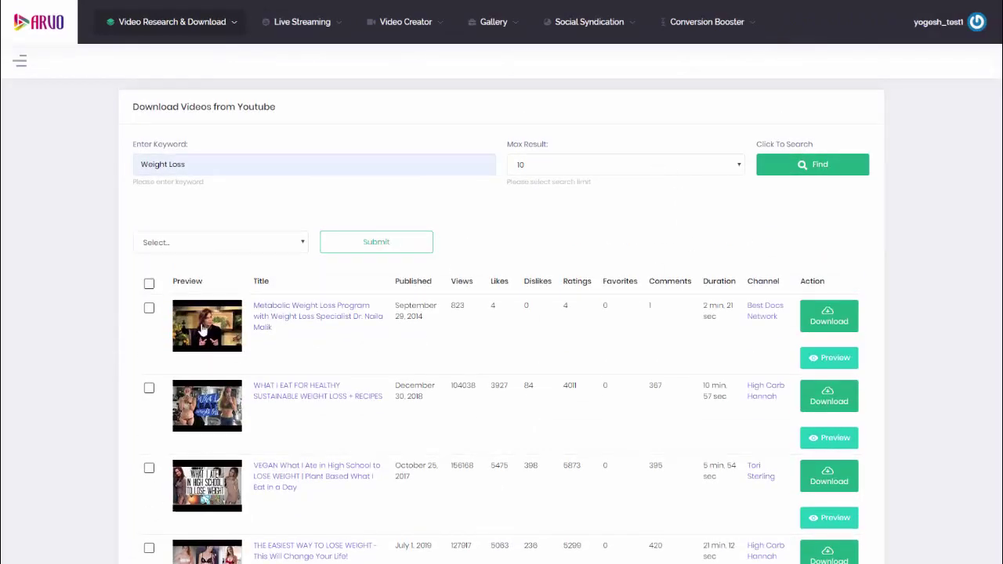
Scroll through the downloadable Weight Loss video results.
scroll(204, 329, down, 2)
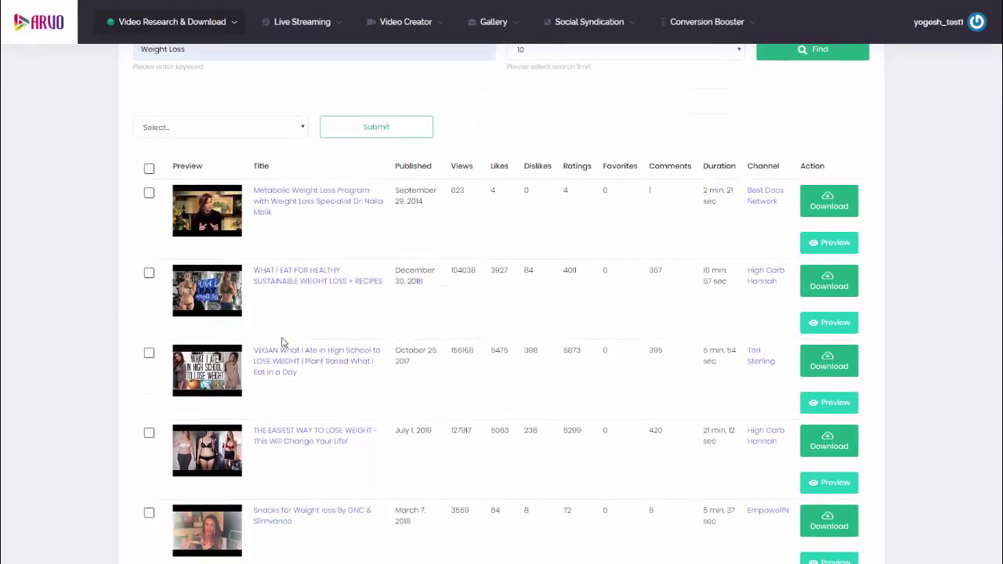
scroll(259, 314, up, 2)
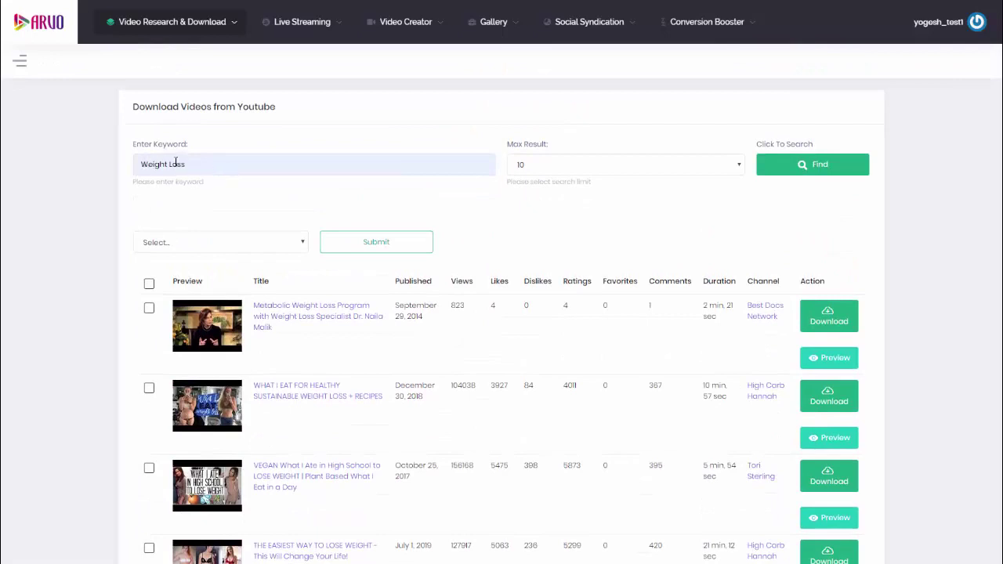
scroll(540, 418, down, 2)
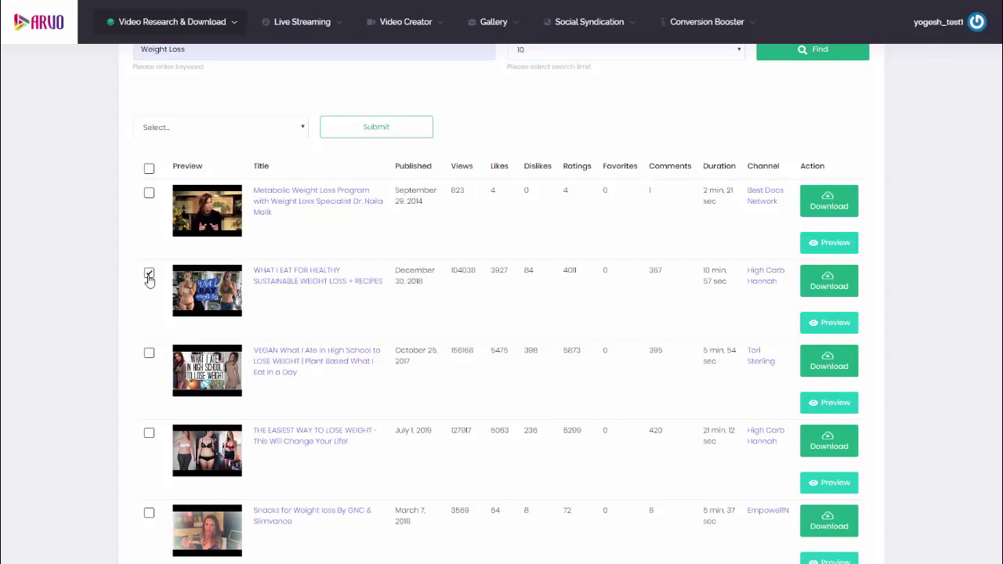
scroll(832, 440, up, 2)
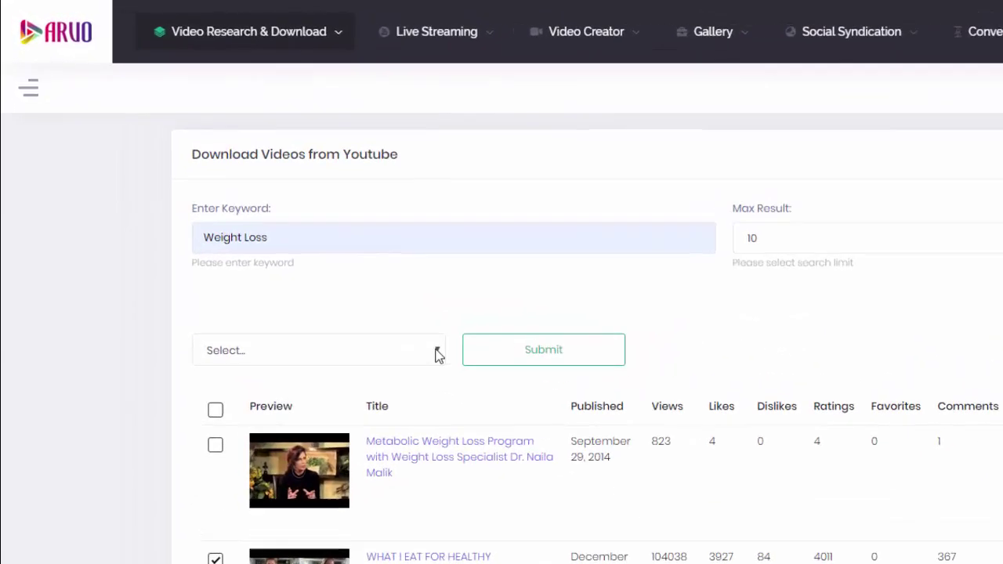
Keep only the second Weight Loss video ticked and choose Download as the bulk action.
click(437, 354)
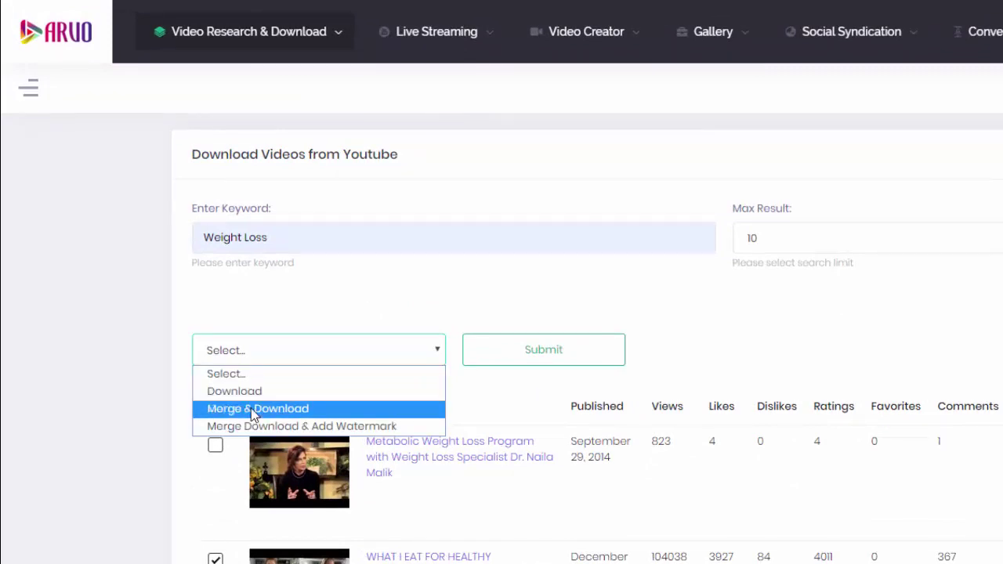
click(215, 445)
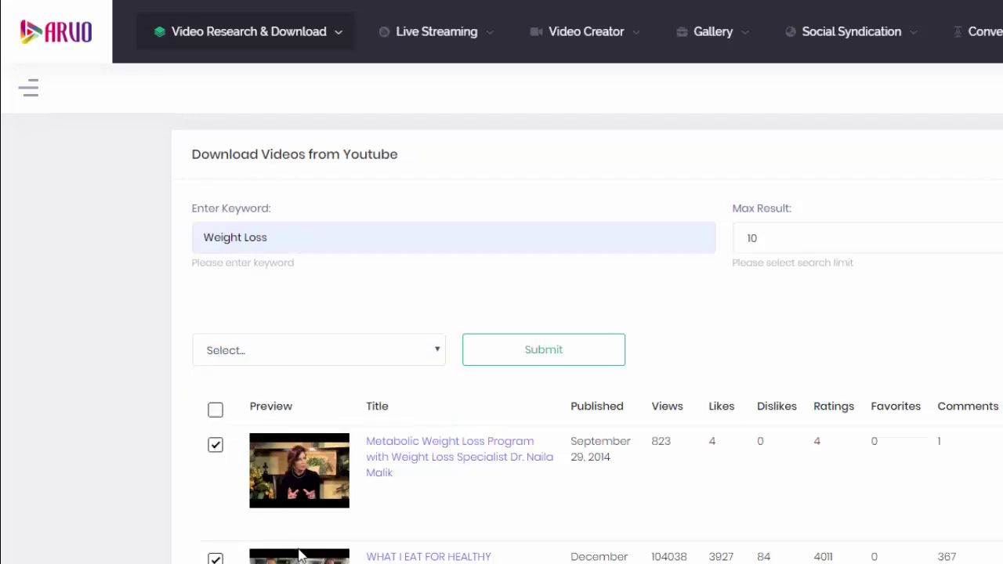
click(415, 350)
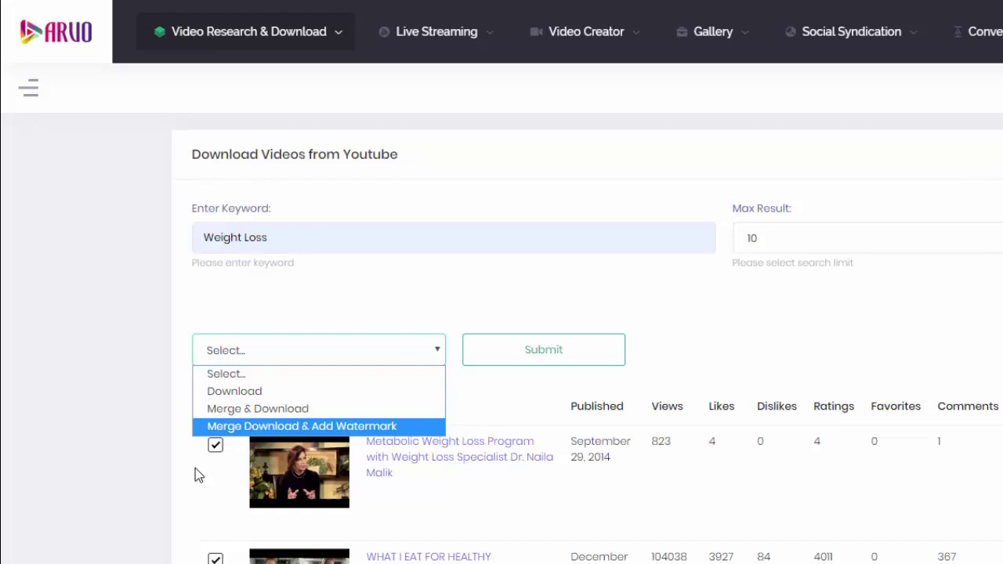
click(214, 446)
click(214, 446)
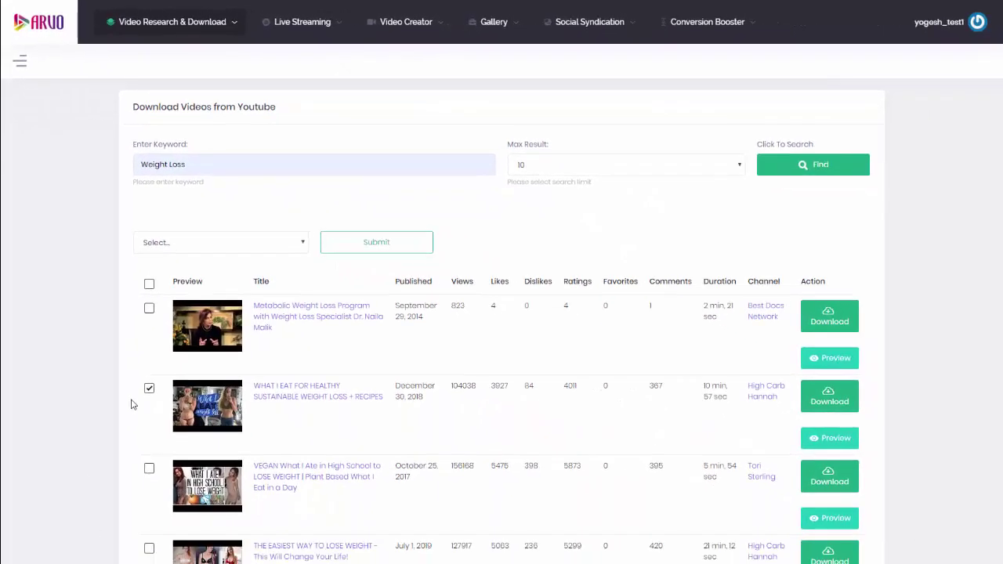
click(279, 298)
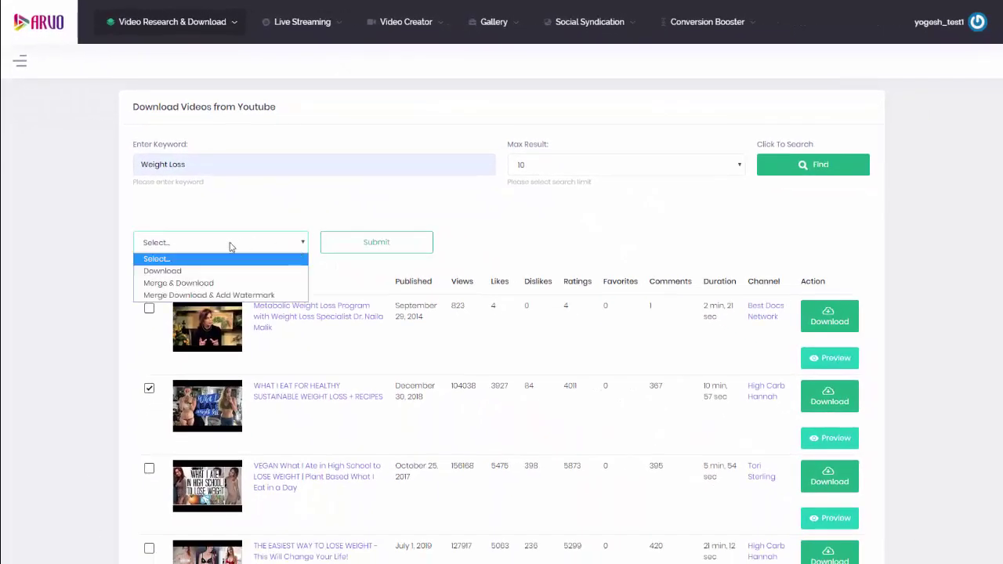
click(194, 271)
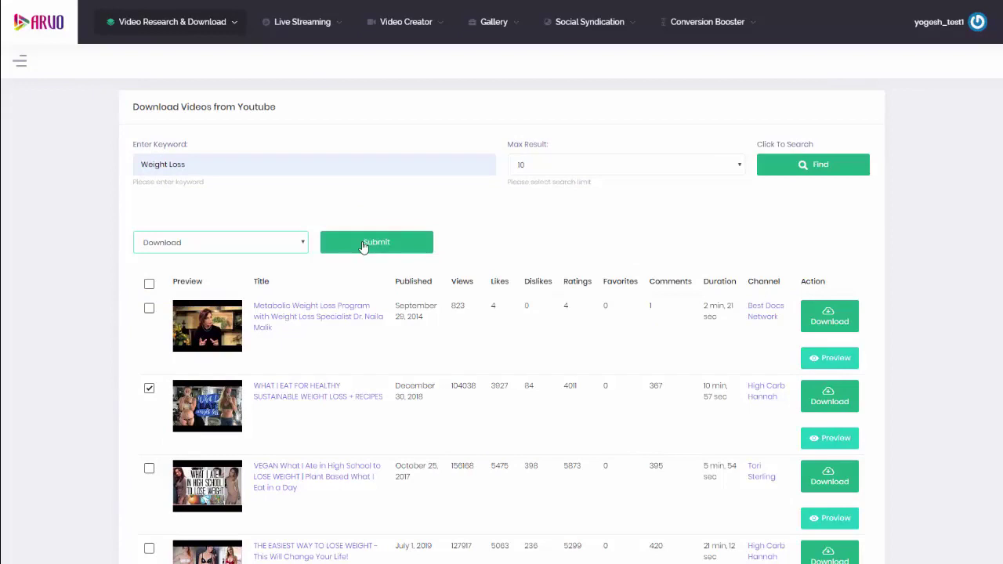
scroll(959, 454, down, 1)
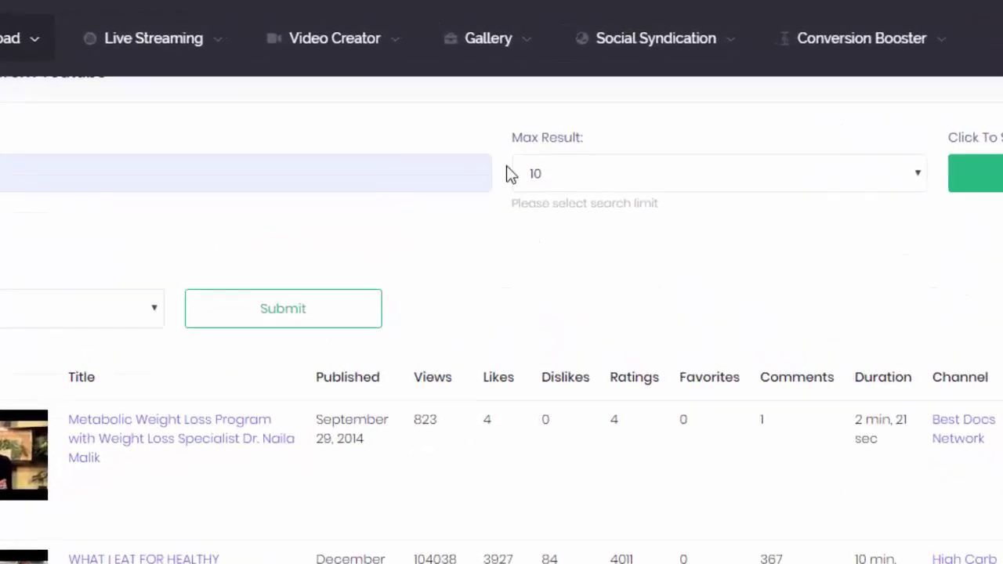
Upload arvo-coming_soon2.mp4 from the arvo-coming_soon folder to the Video Gallery.
click(498, 25)
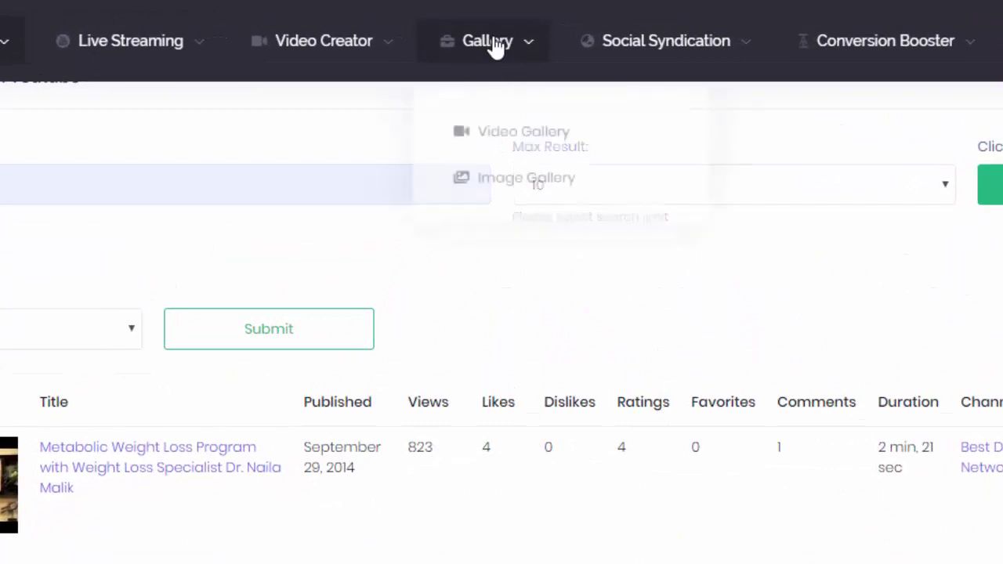
click(523, 144)
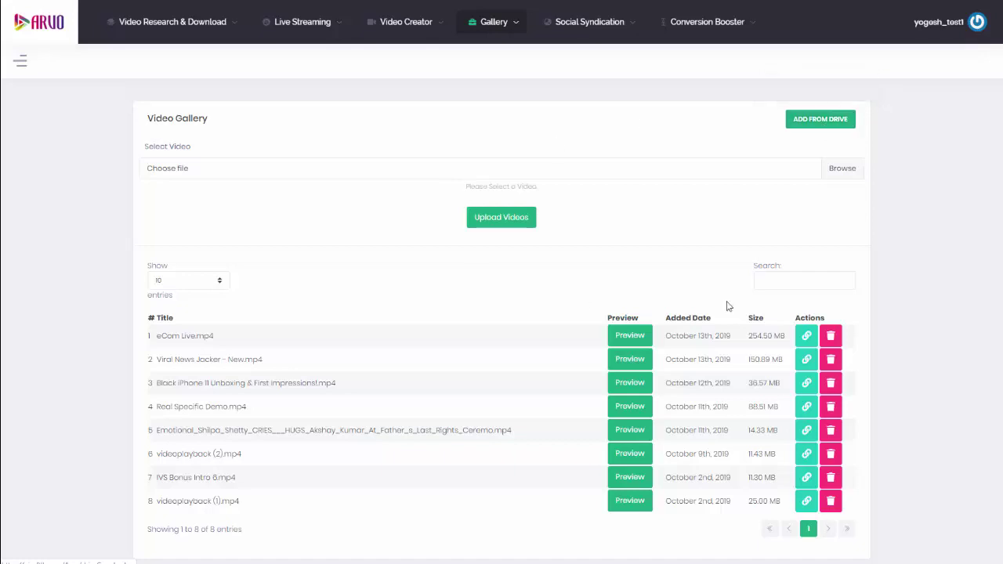
click(843, 168)
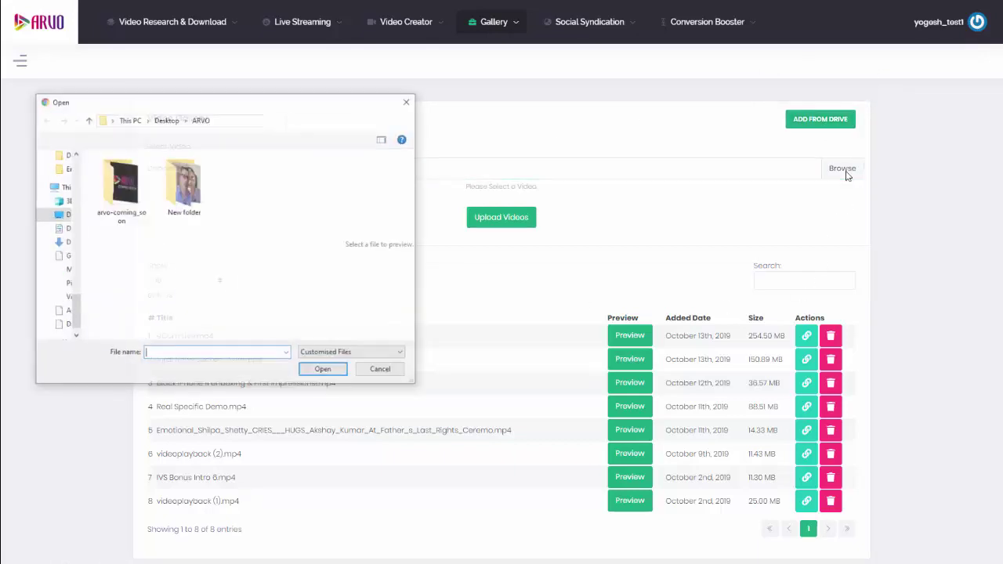
double_click(119, 196)
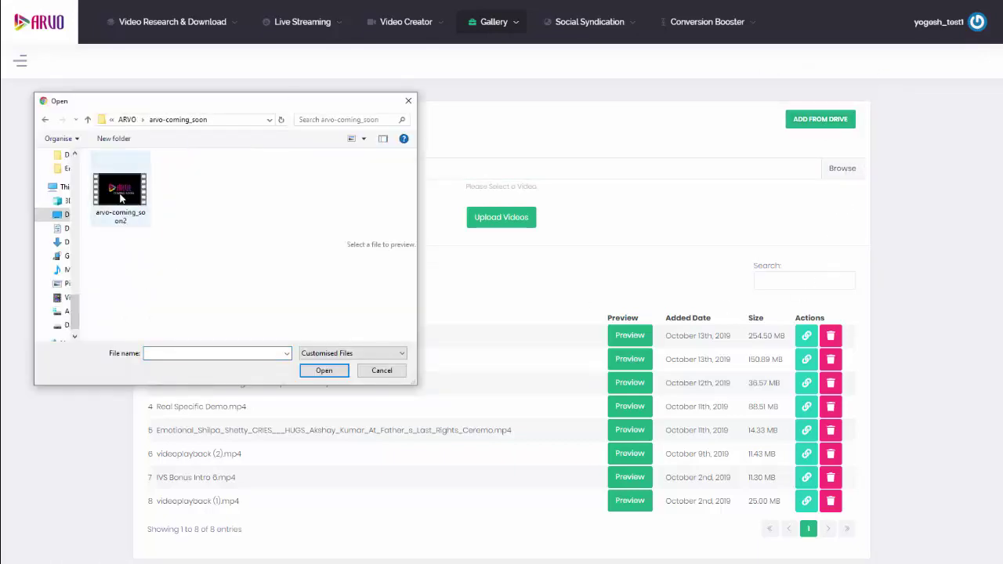
double_click(120, 194)
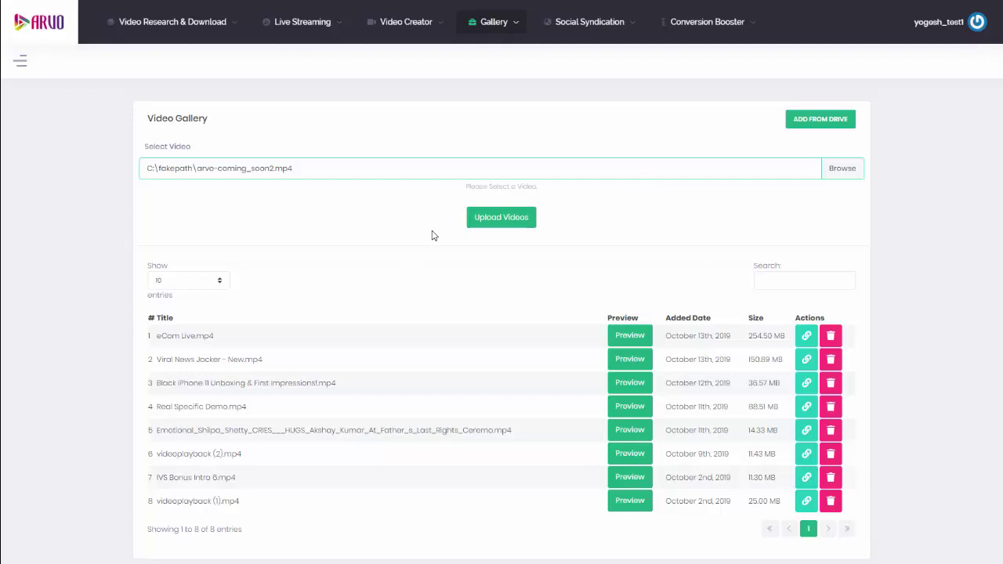
click(480, 221)
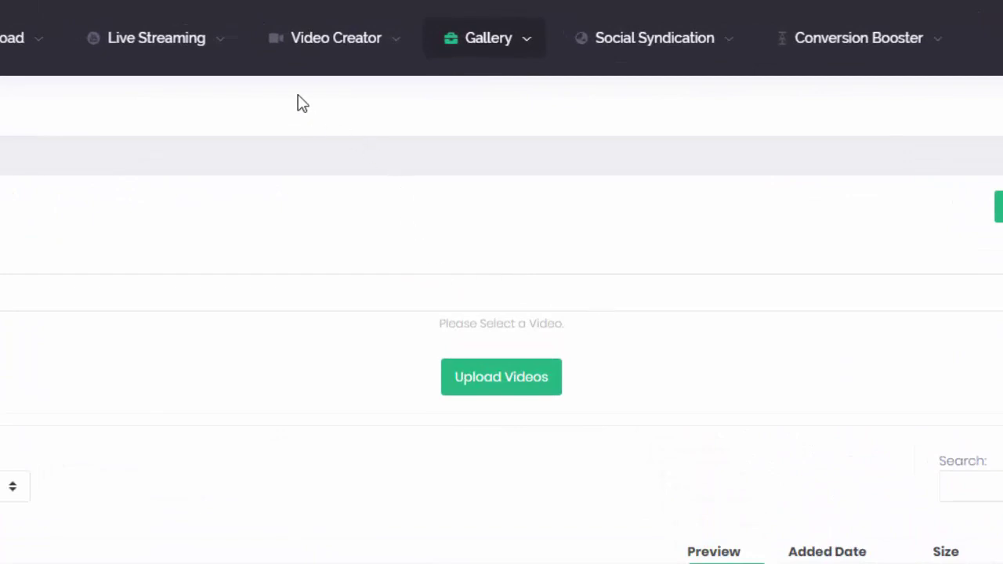
Create a Video Lab video titled 'Arvo test', preview the inbuilt videos, and advance to audio.
click(369, 45)
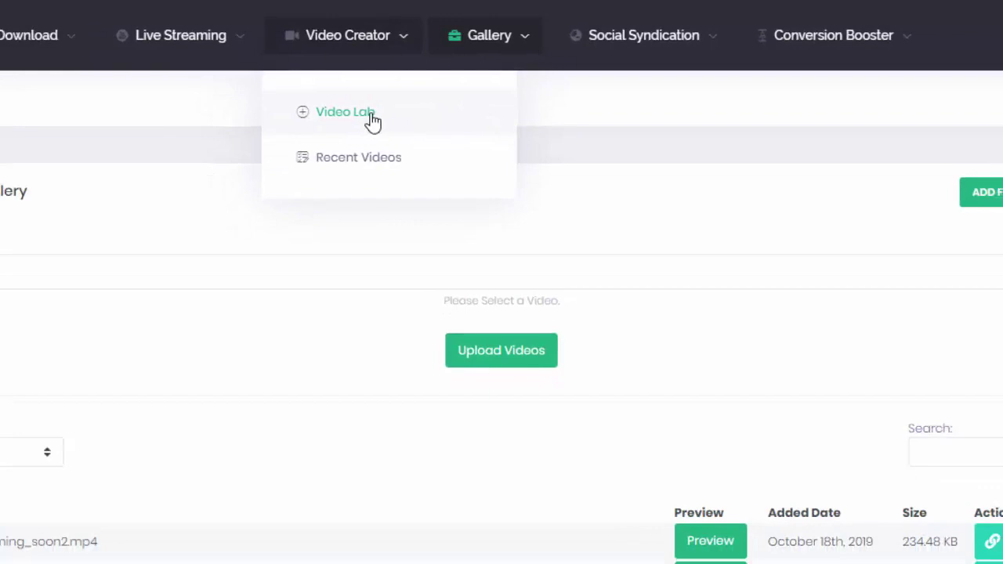
click(331, 134)
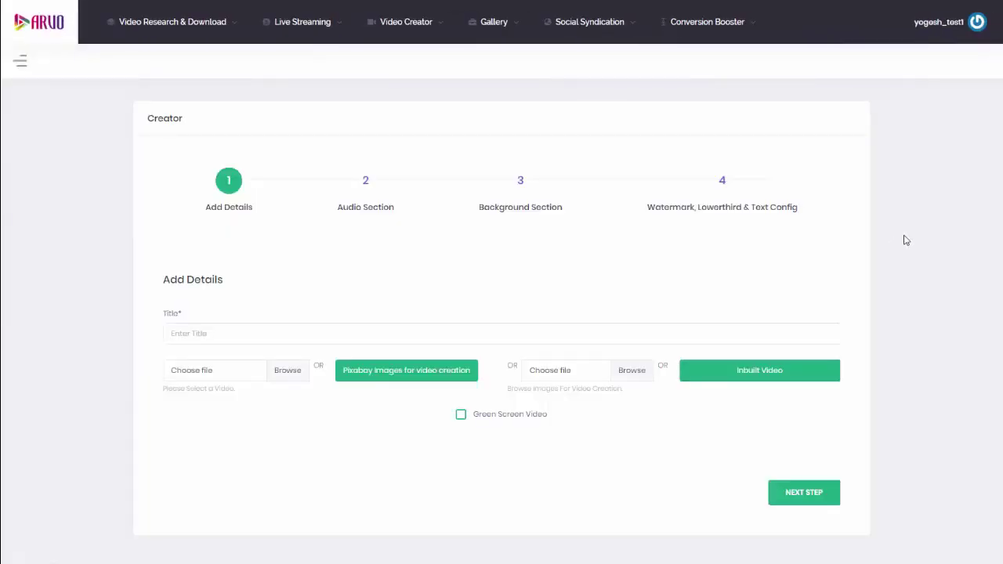
click(213, 332)
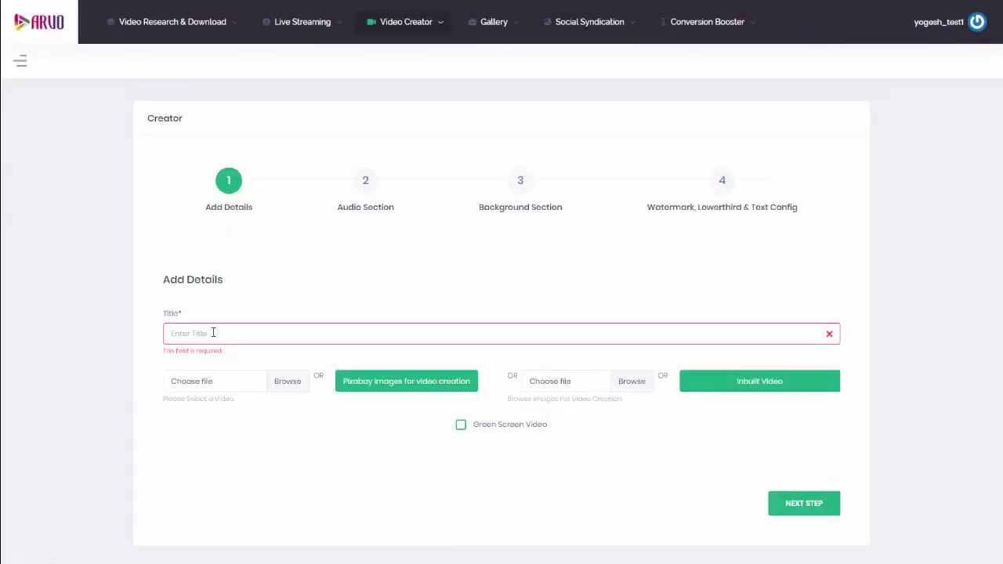
click(213, 332)
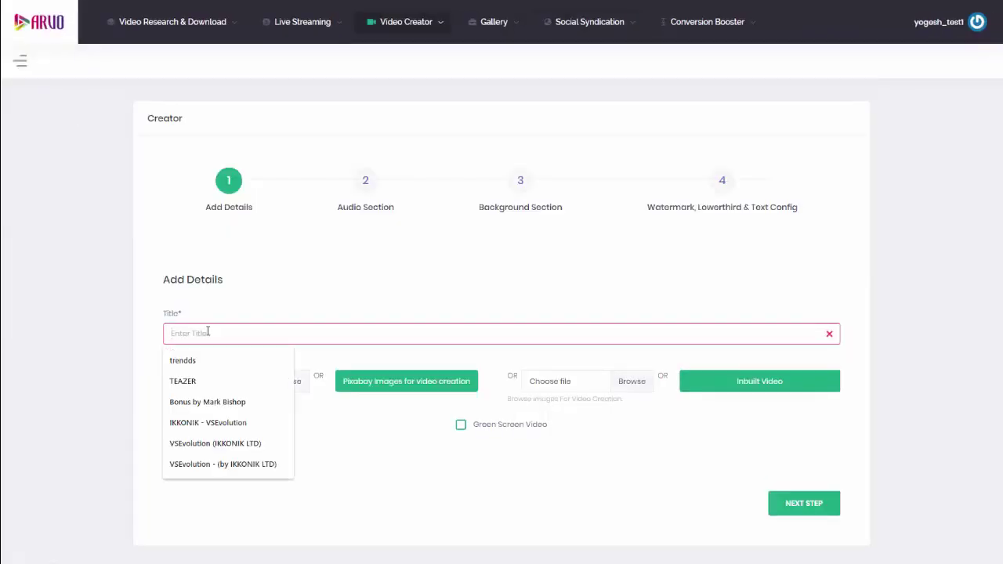
text(Arvo test)
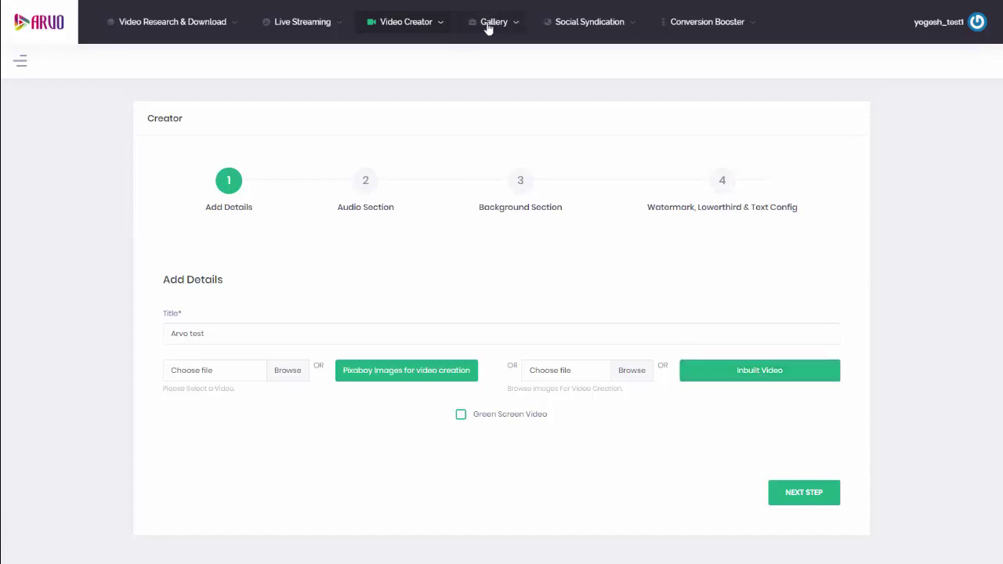
click(746, 373)
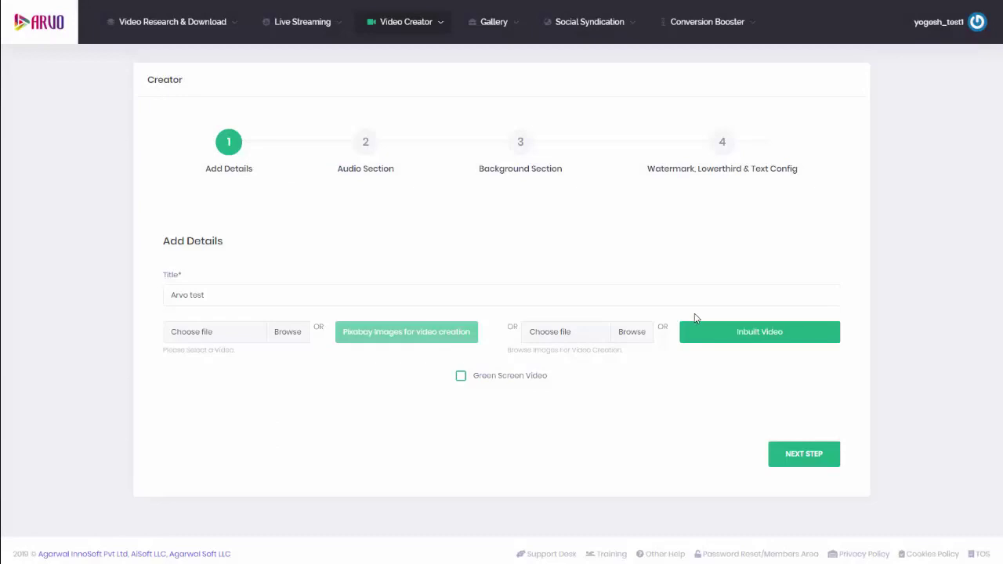
click(701, 332)
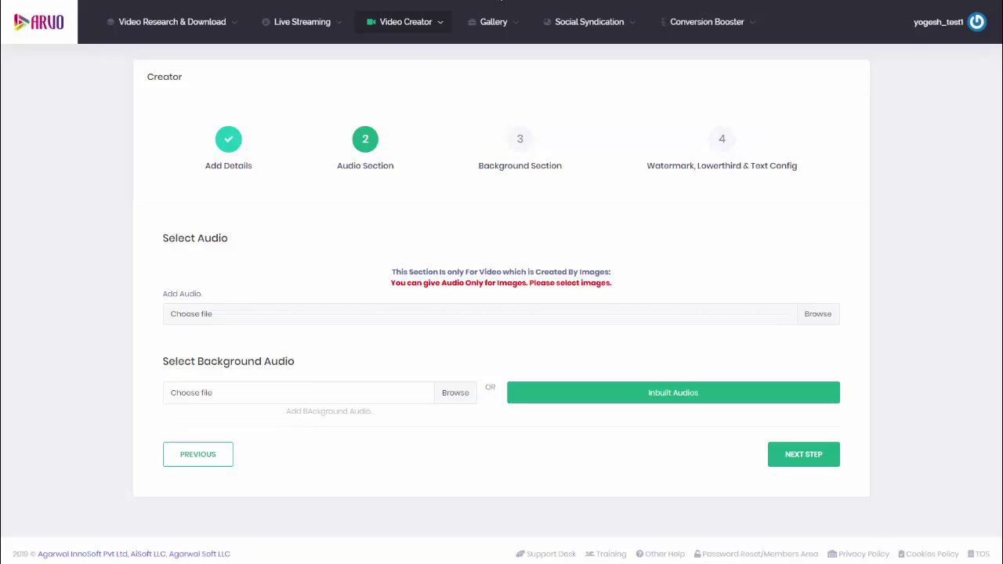
Advance through the background step to watermark and text setup, then go to Live Streaming.
click(815, 453)
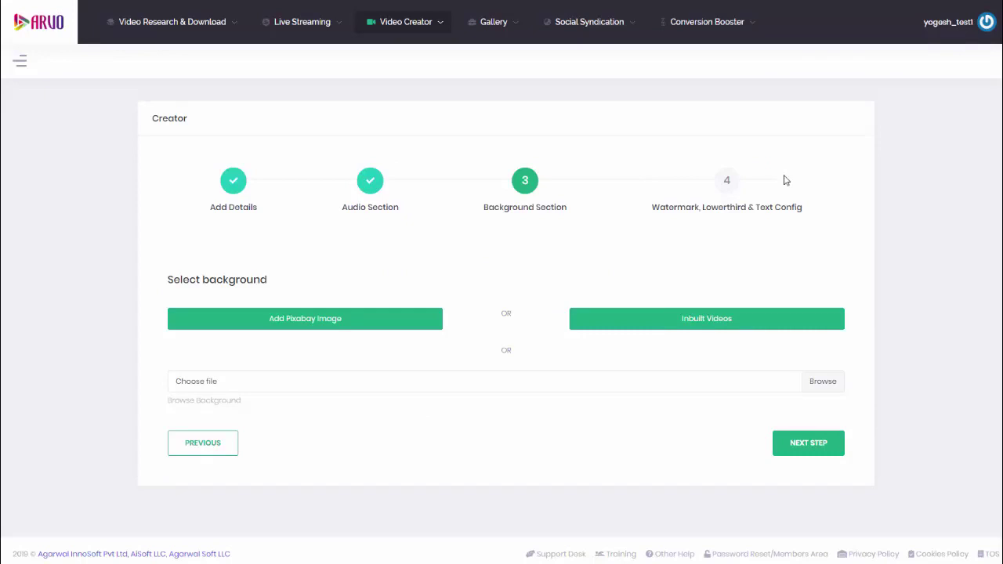
click(779, 439)
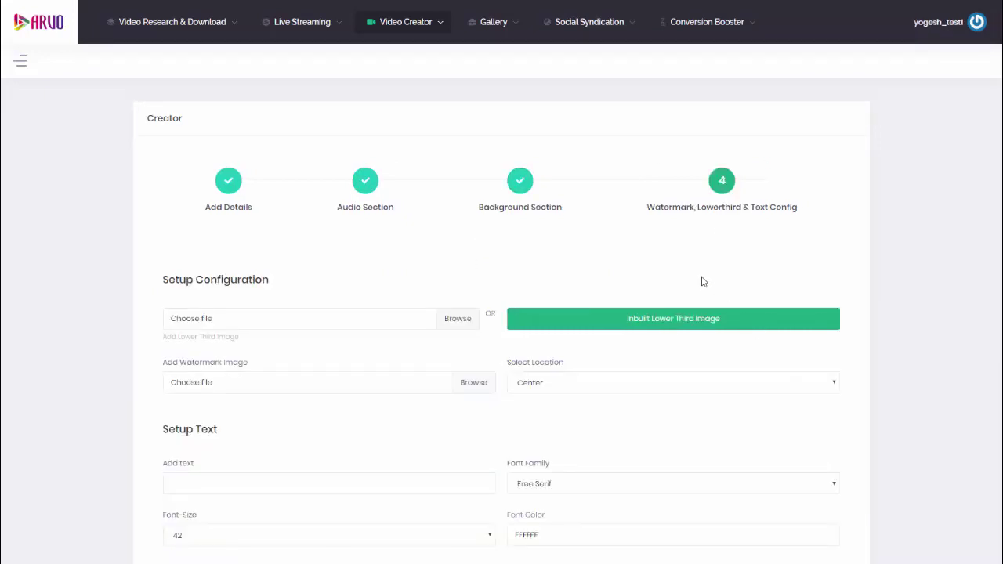
click(339, 27)
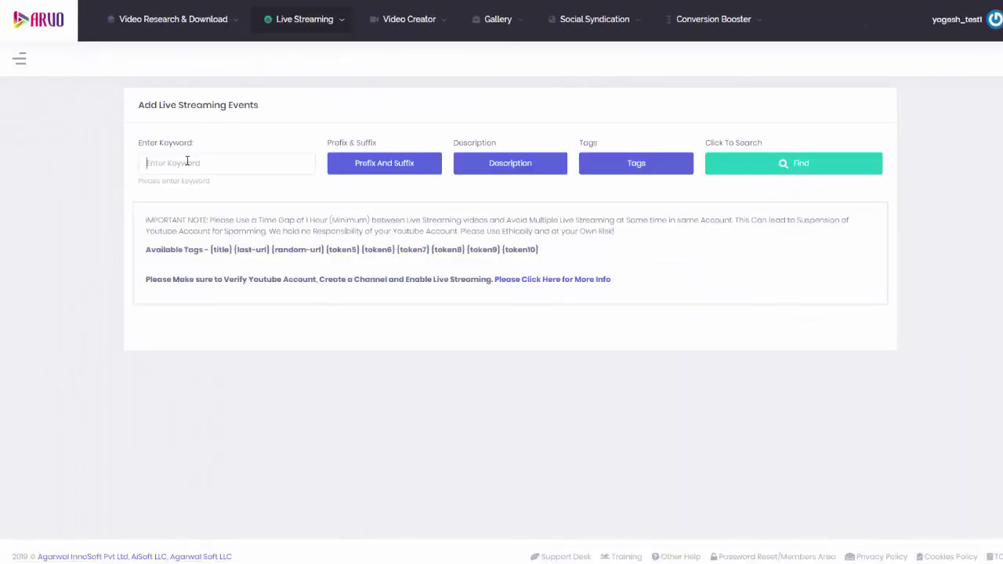
Find live-streaming events for the keyword ARVO.
click(186, 161)
text(ARV)
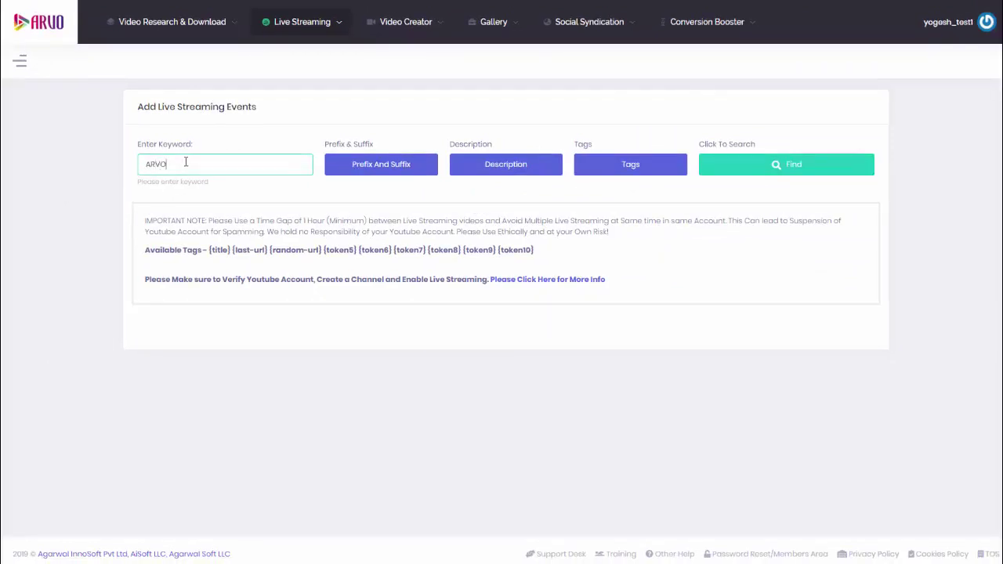
text(O)
key(Return)
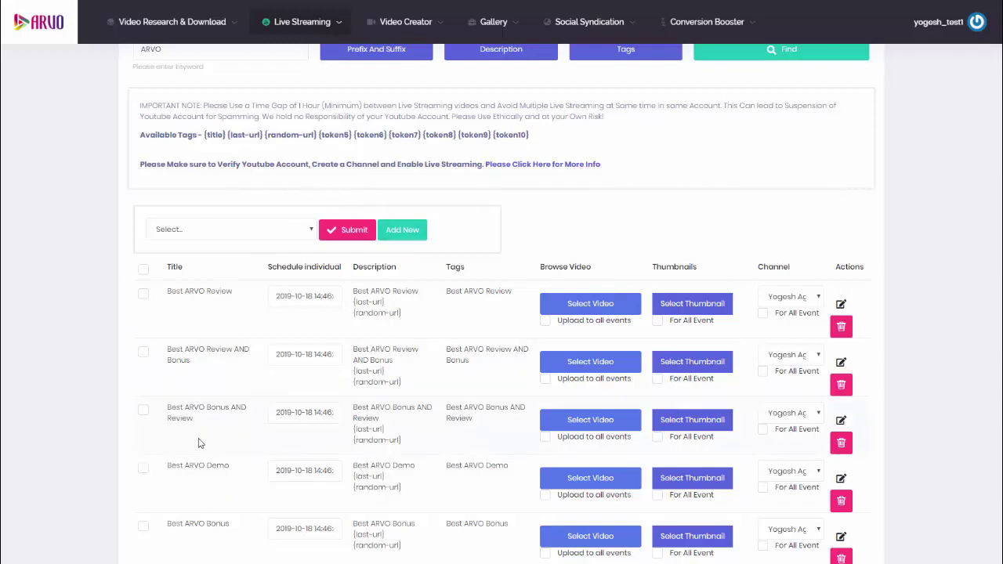
Tick Best ARVO Demo and attach arvo-coming_soon2.mp4 with the ARVO video thumb thumbnail.
click(144, 470)
click(586, 479)
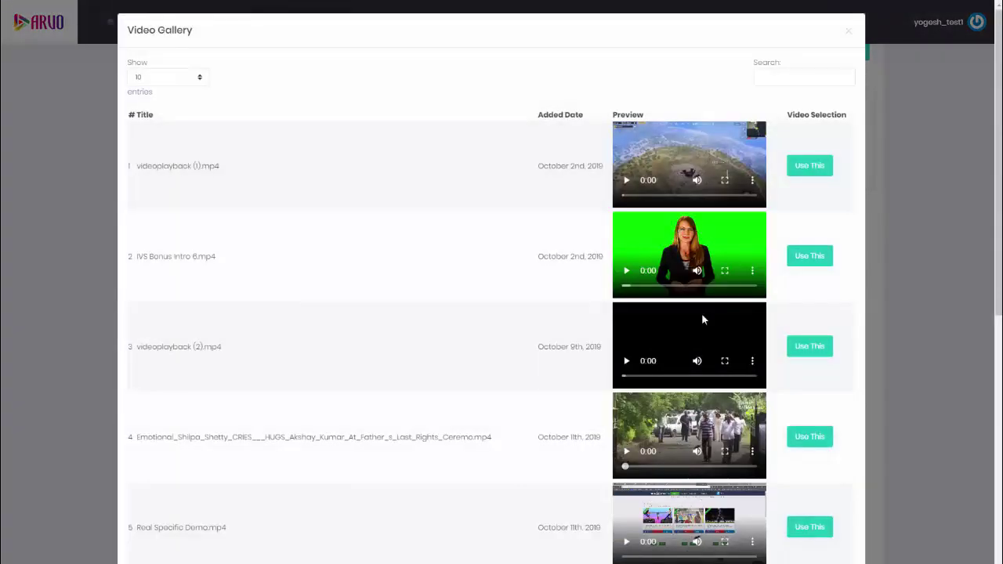
scroll(770, 373, down, 1)
scroll(770, 373, down, 5)
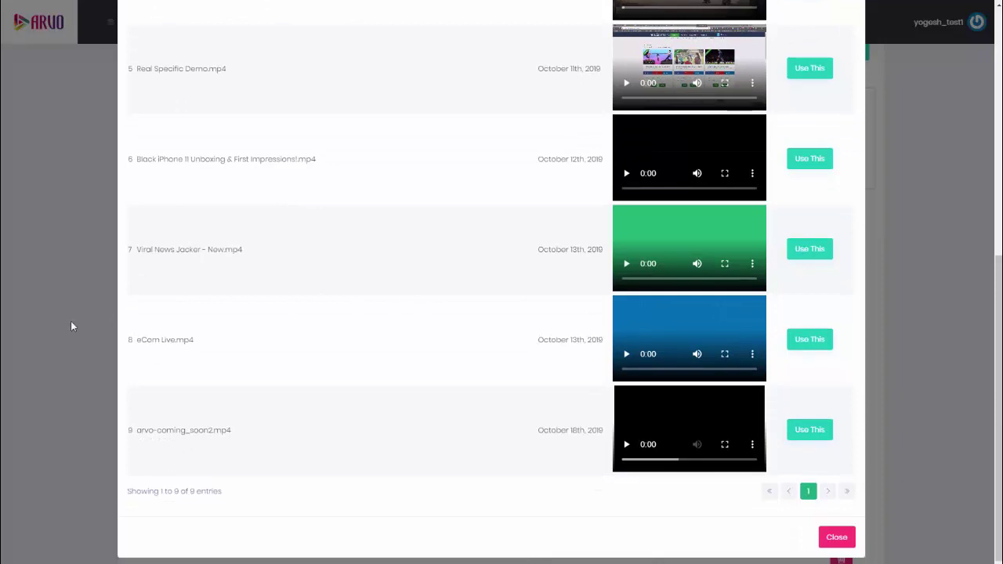
click(805, 432)
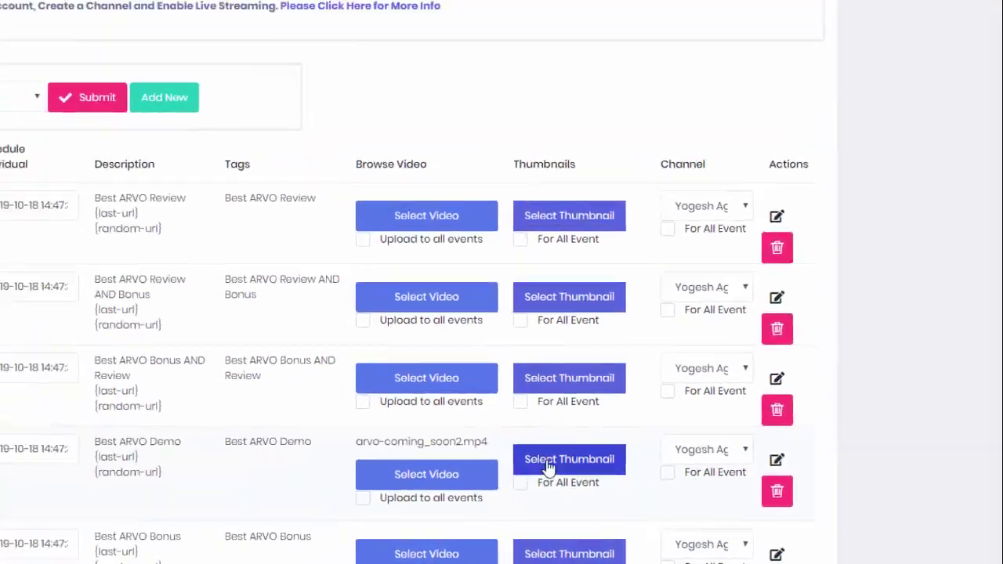
click(548, 468)
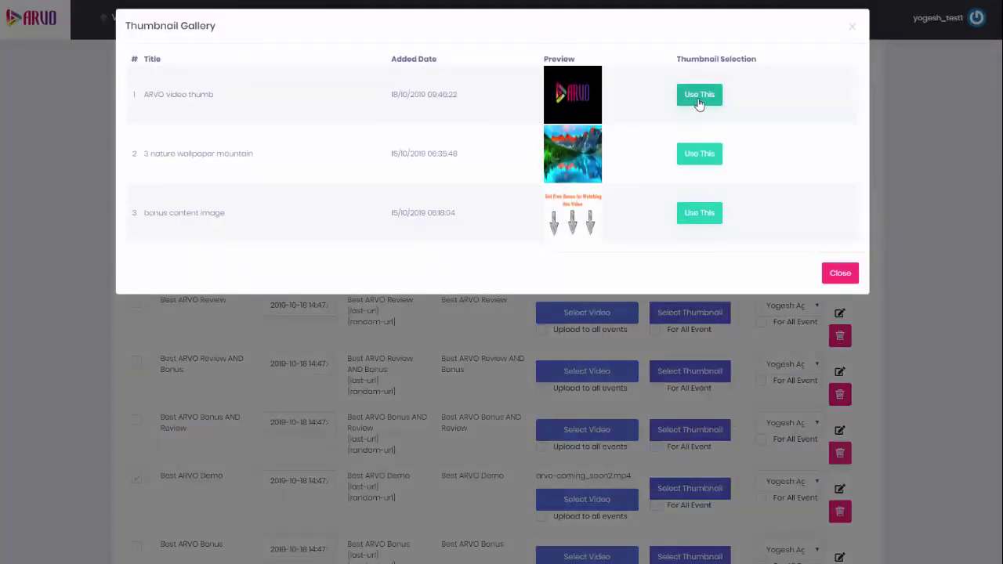
click(686, 95)
Submit the events for upload, then select and right-click the Awesome ARVO Demo title.
scroll(656, 475, down, 15)
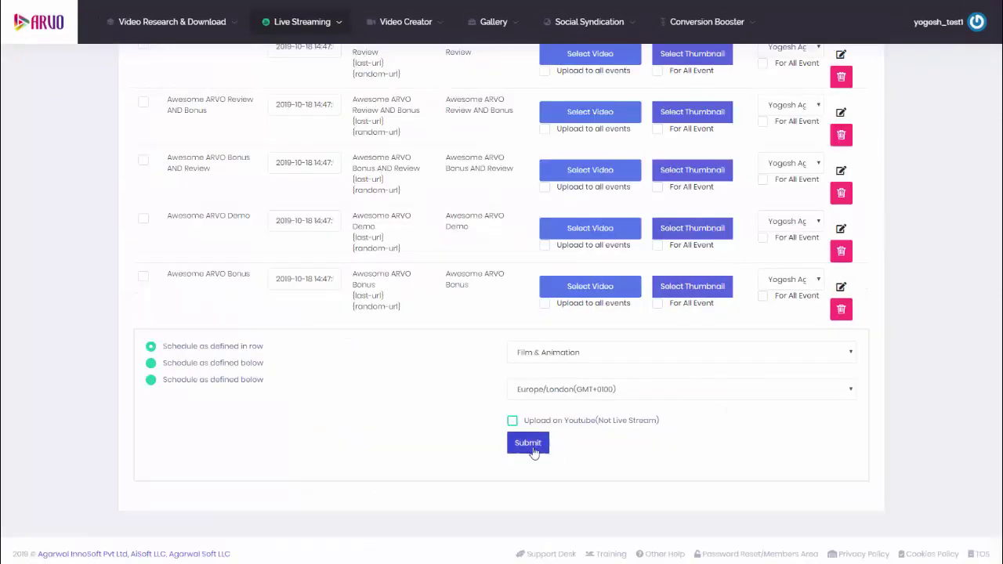
click(531, 443)
scroll(620, 193, down, 4)
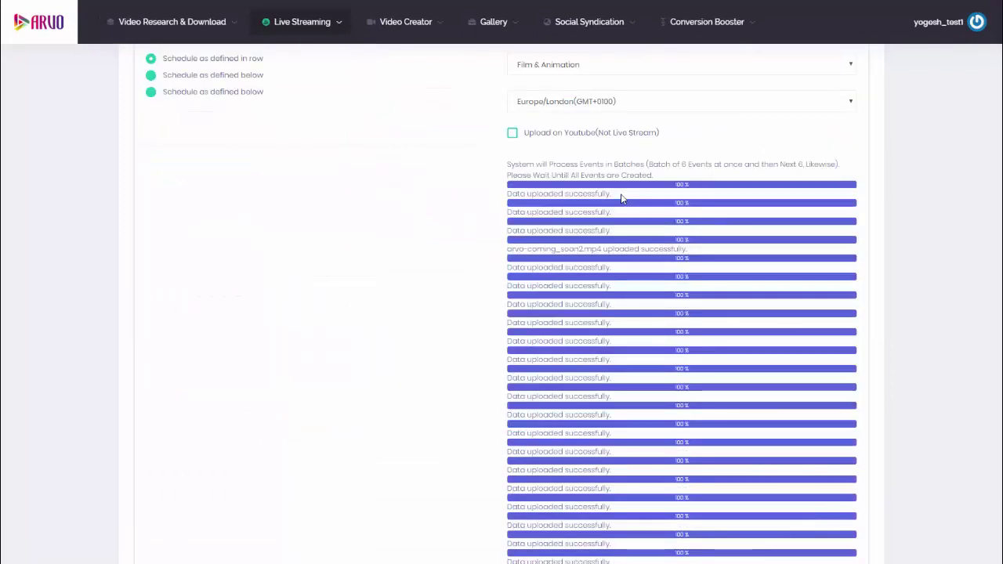
scroll(621, 195, down, 1)
scroll(621, 199, down, 2)
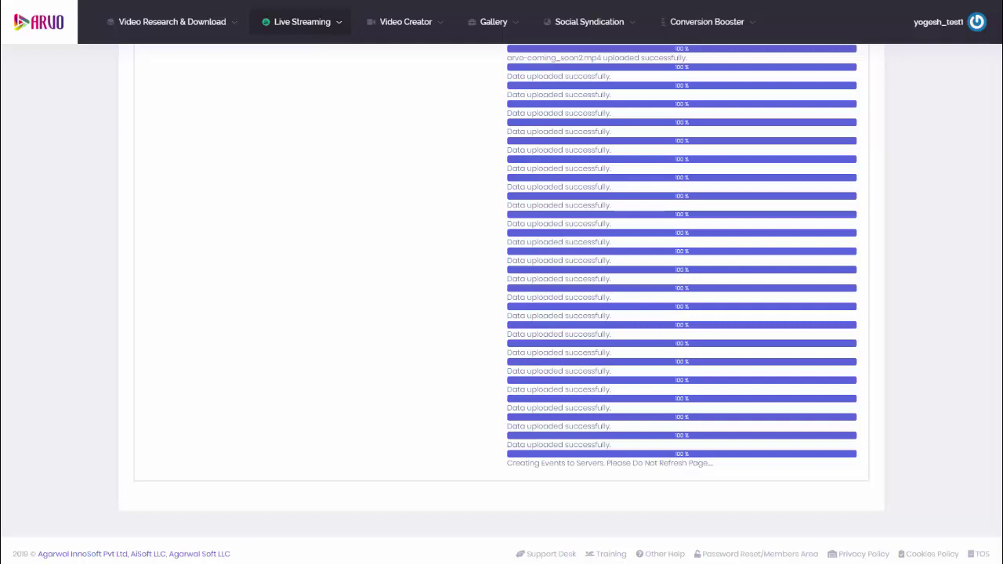
drag(769, 221, 744, 193)
right_click(757, 197)
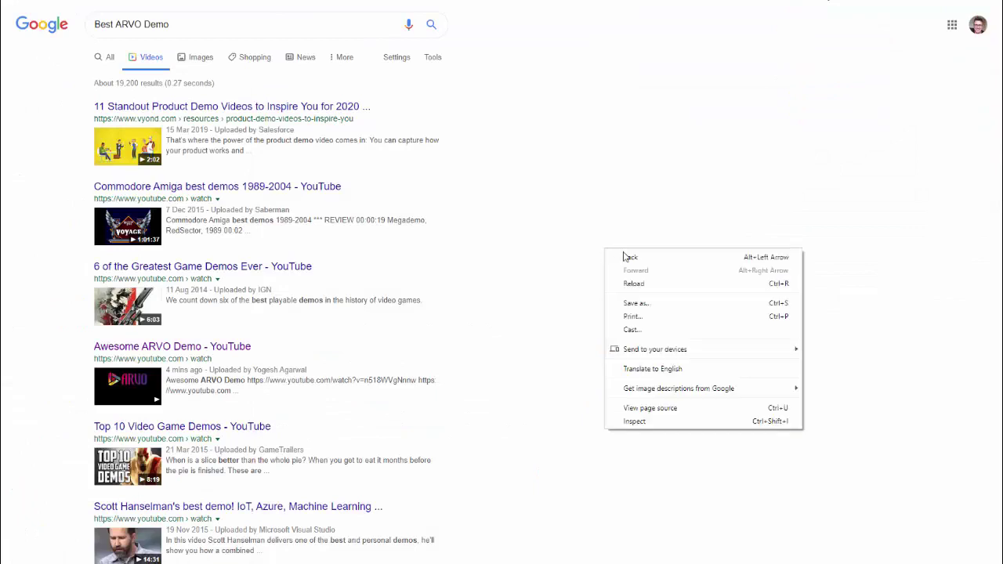
Reload the Best ARVO Demo search results and switch to the All results view.
right_click(604, 249)
click(635, 283)
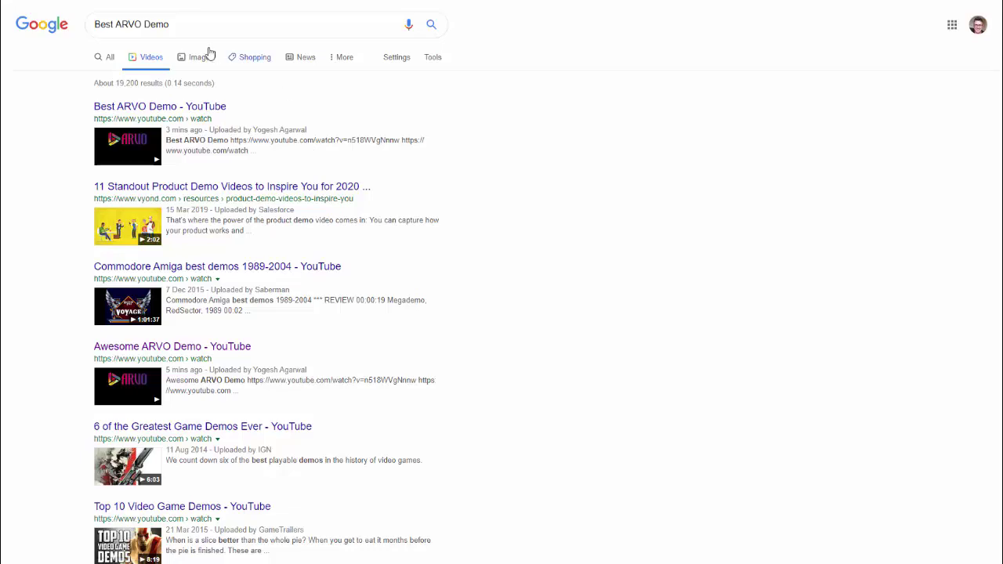
click(112, 62)
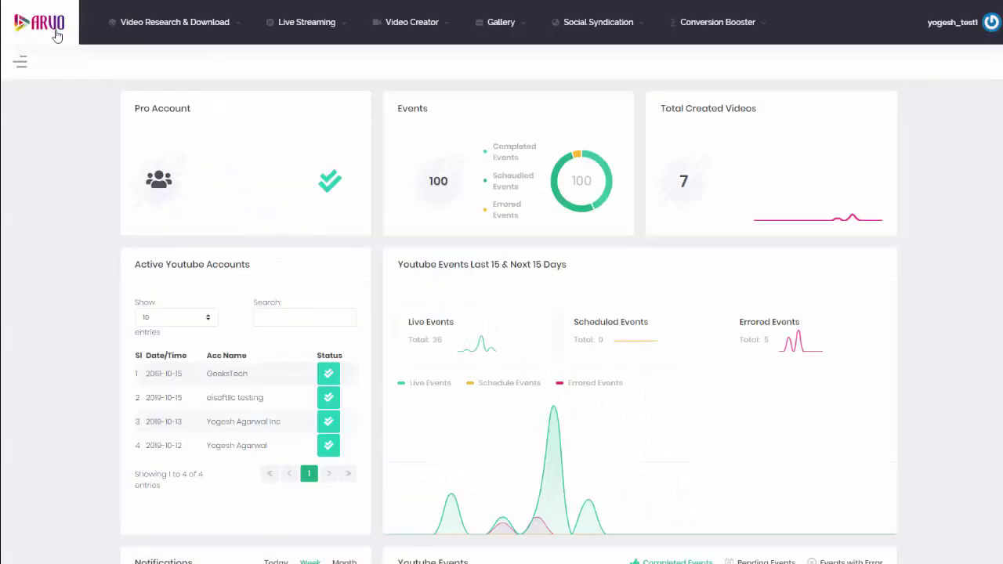
scroll(629, 257, down, 3)
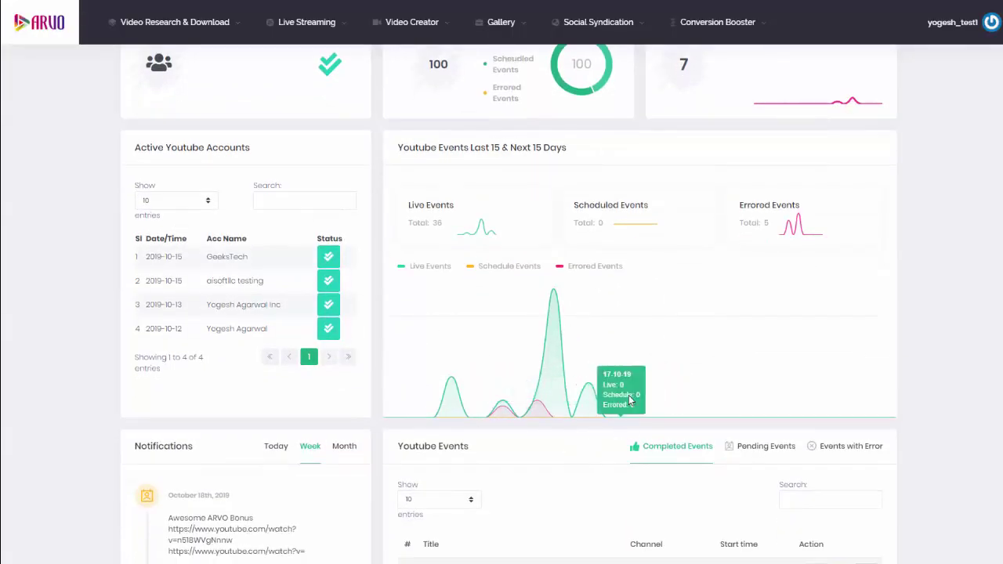
scroll(626, 385, up, 3)
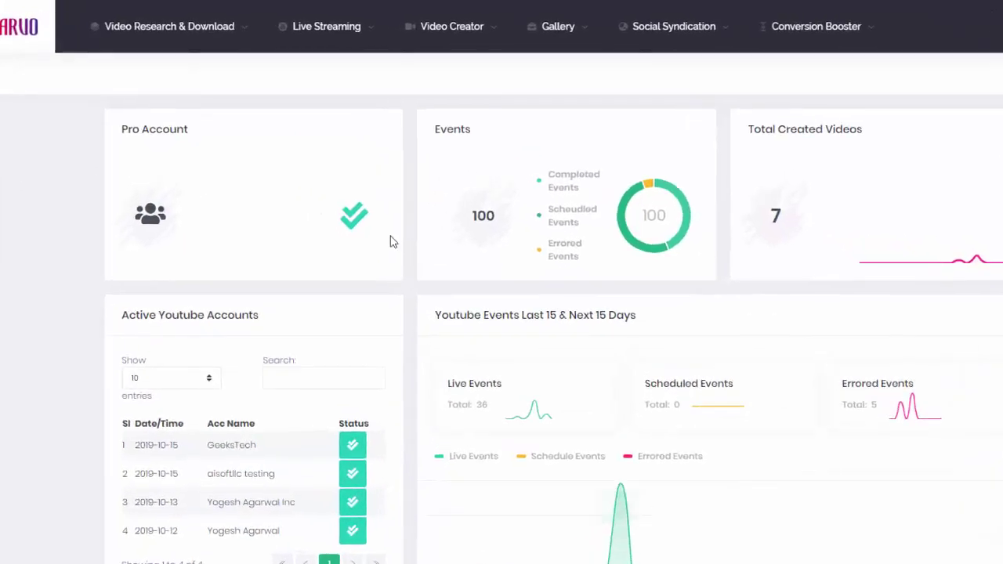
Look over the Video Research & Download menu, then open Gallery > Video Gallery listing nine videos.
click(207, 28)
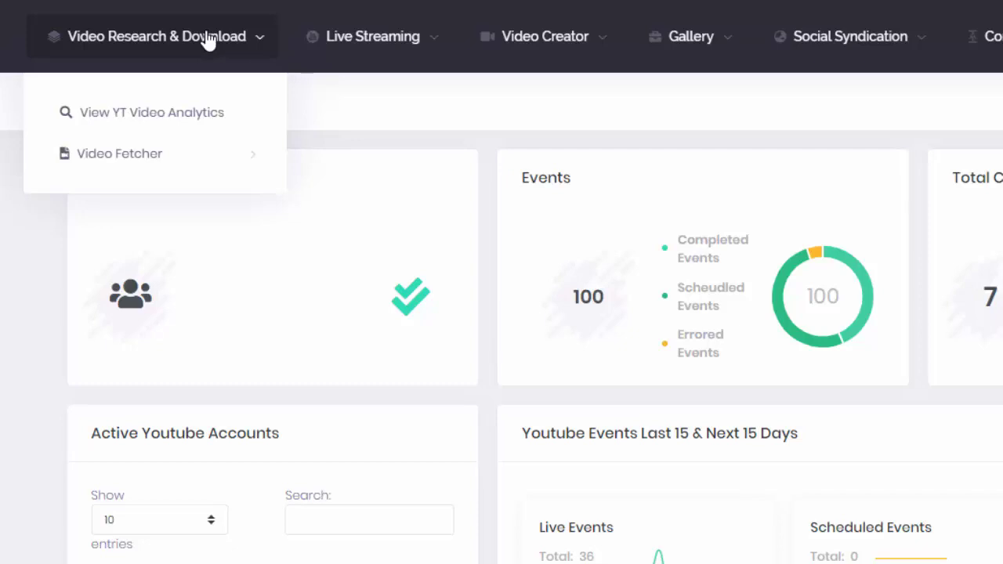
mouse_move(139, 150)
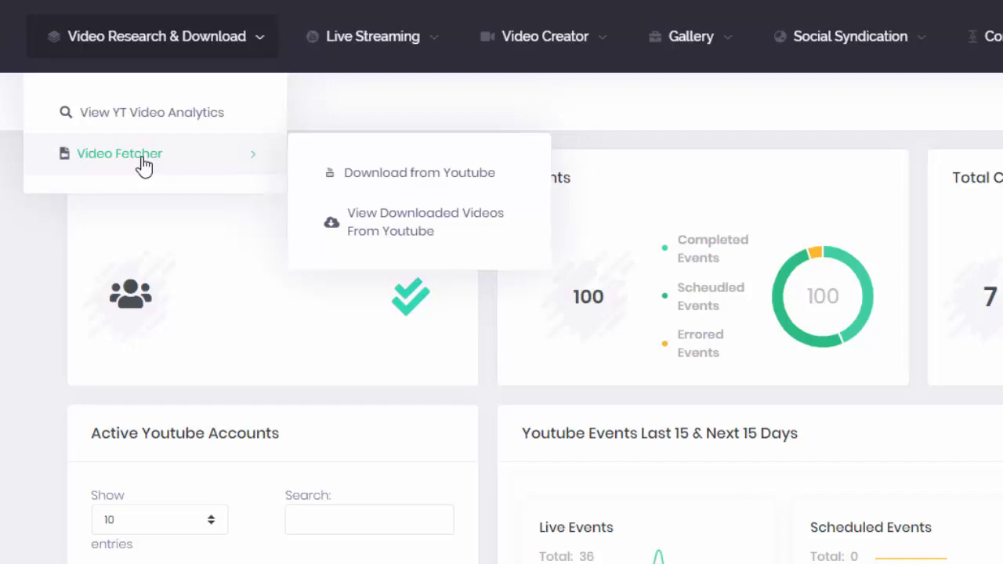
click(705, 47)
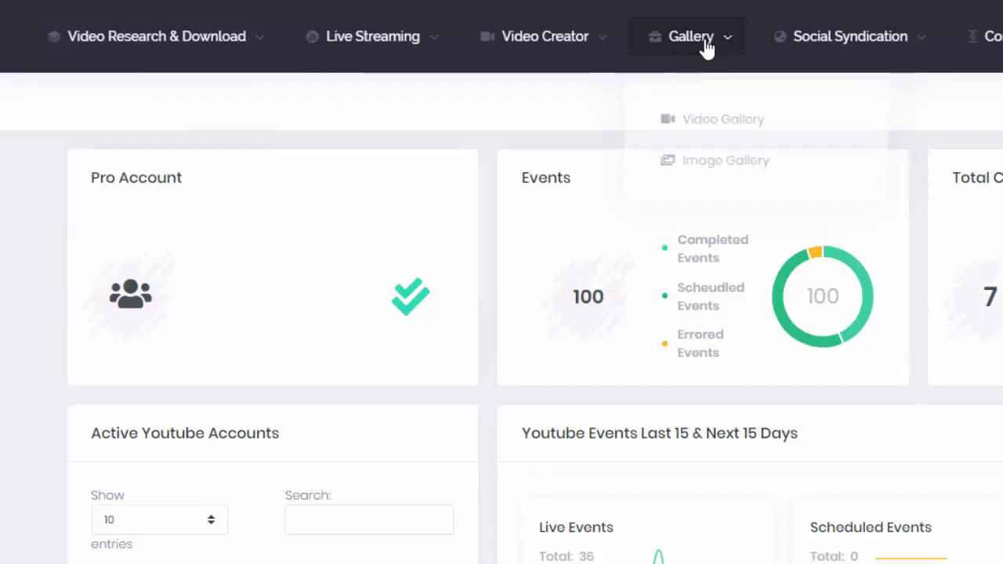
click(723, 112)
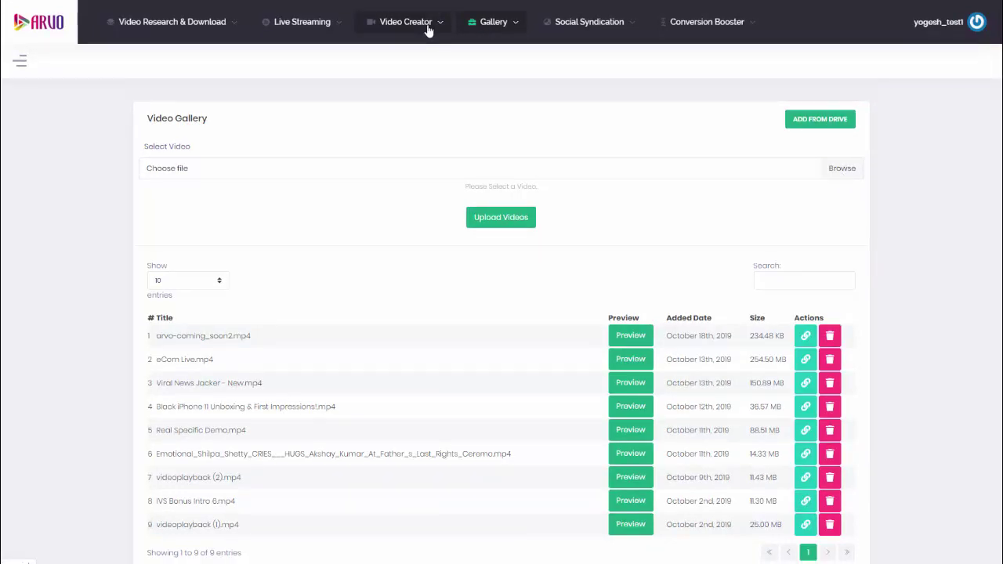
Choose Video Lab under Video Creator to reach the Add Details step.
click(428, 29)
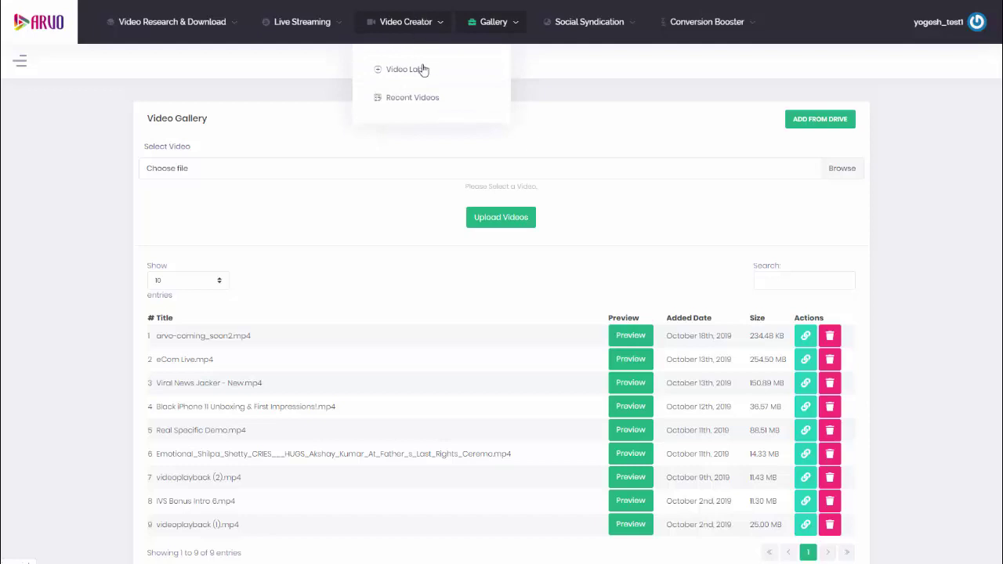
click(404, 70)
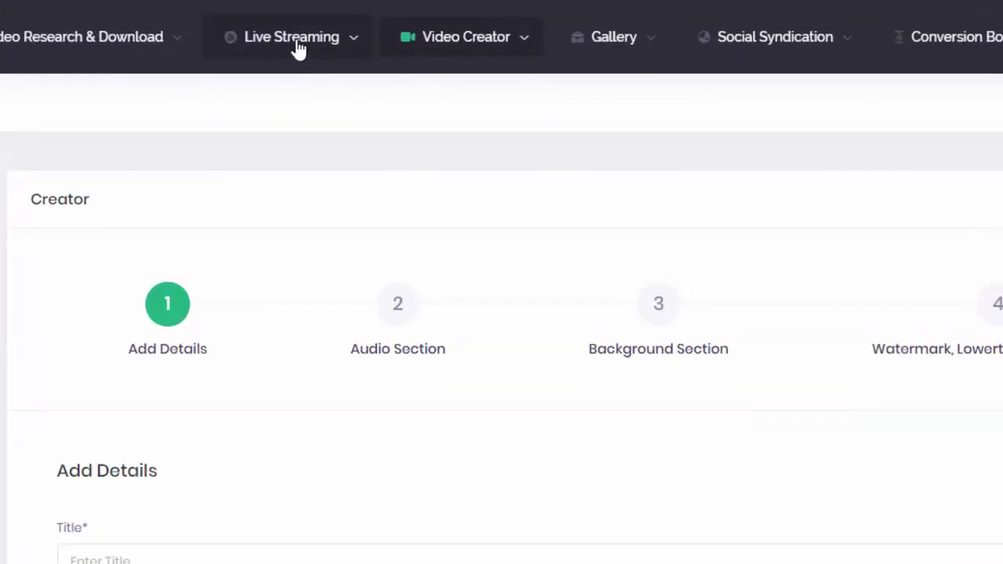
click(299, 48)
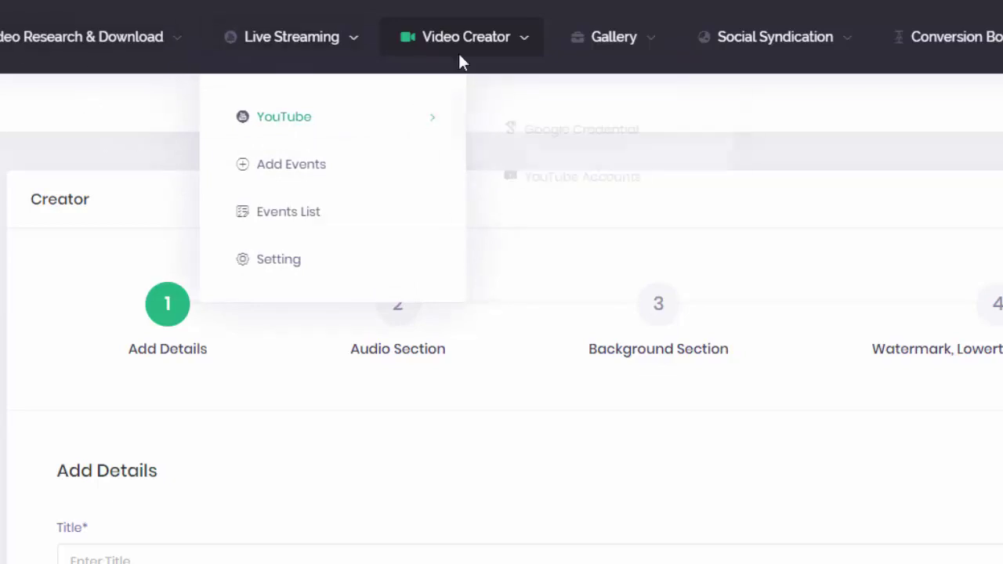
mouse_move(392, 141)
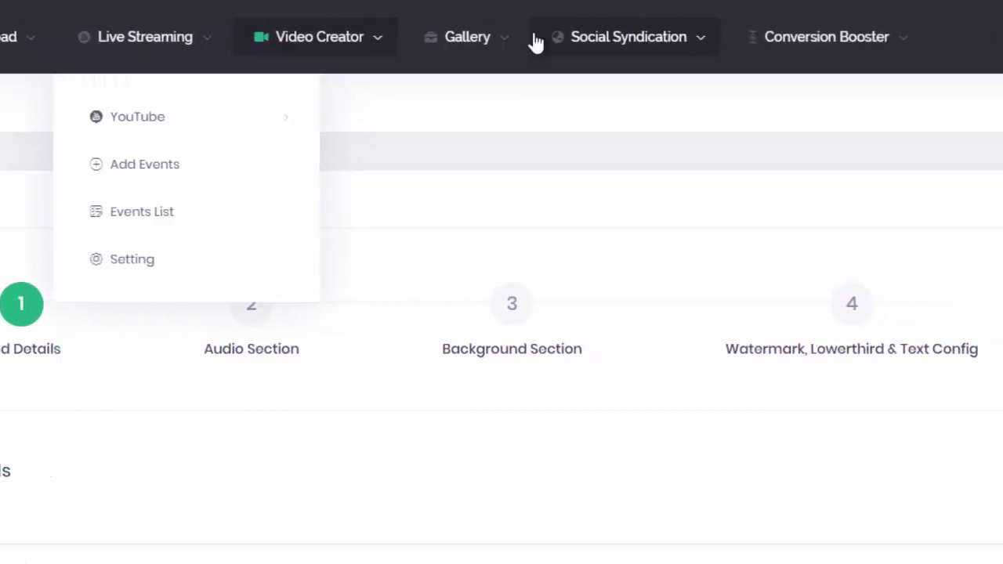
mouse_move(732, 47)
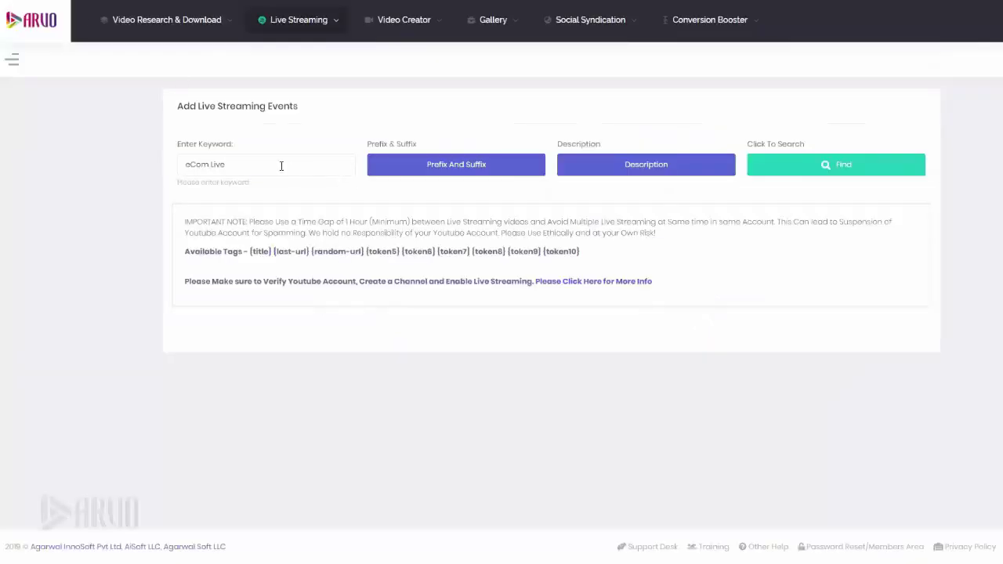
Run Find on the 'eCom Live' keyword to search for live-streaming event content.
click(279, 162)
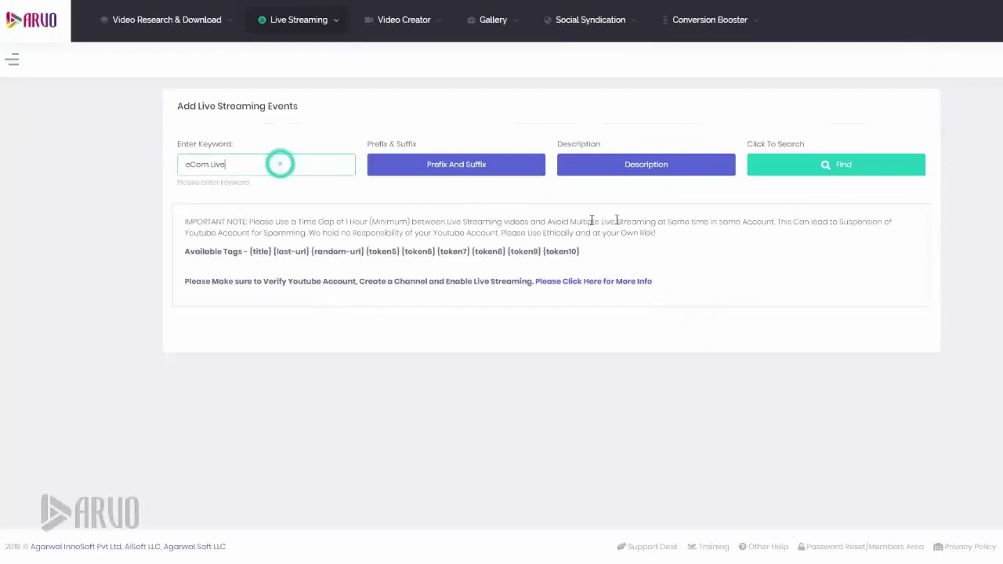
click(809, 164)
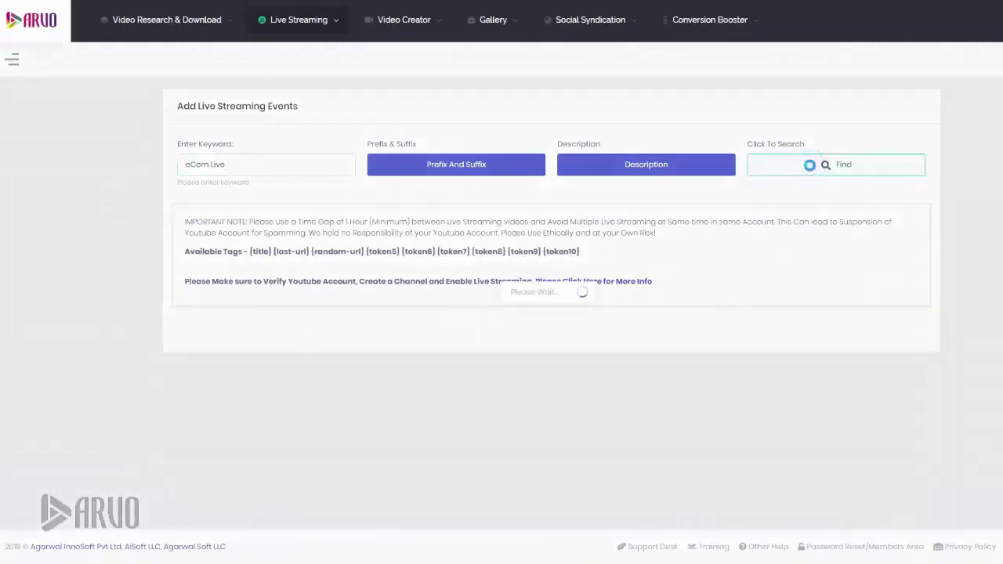